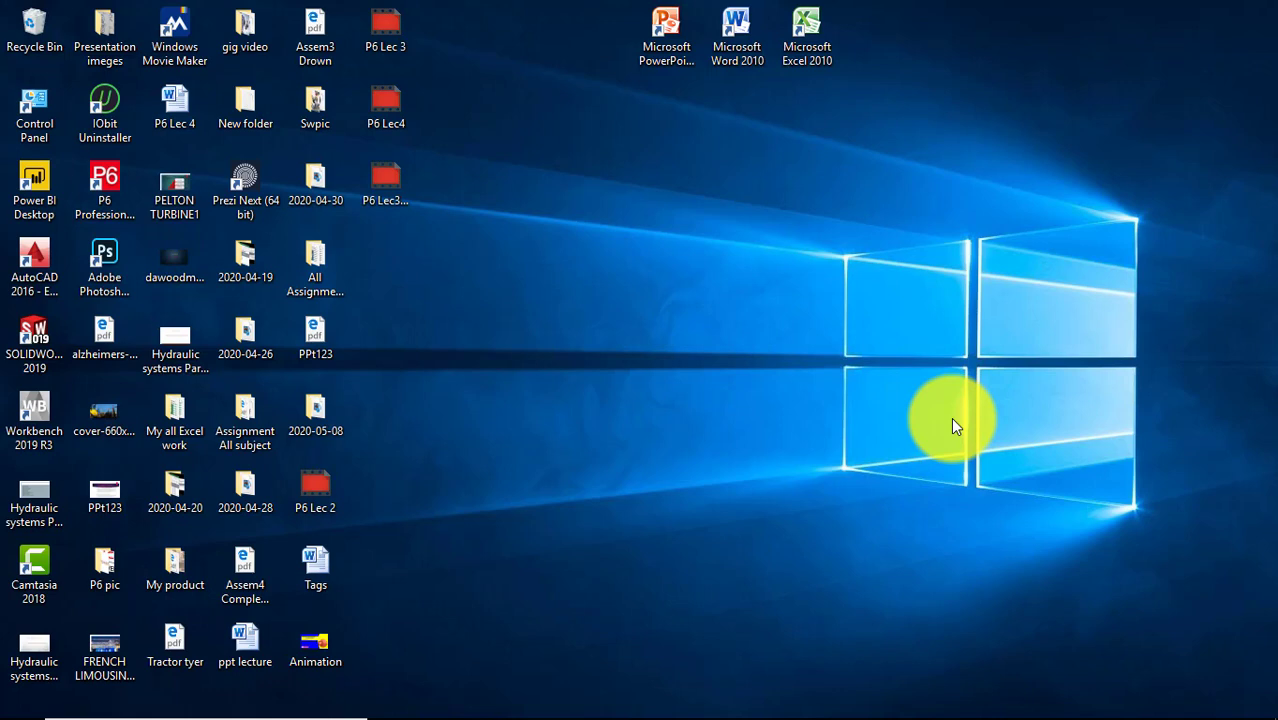
Step: Switch to Primavera P6 and check the industry selection in the admin preferences
{"action": "mouse_move", "coordinate": [484, 712]}
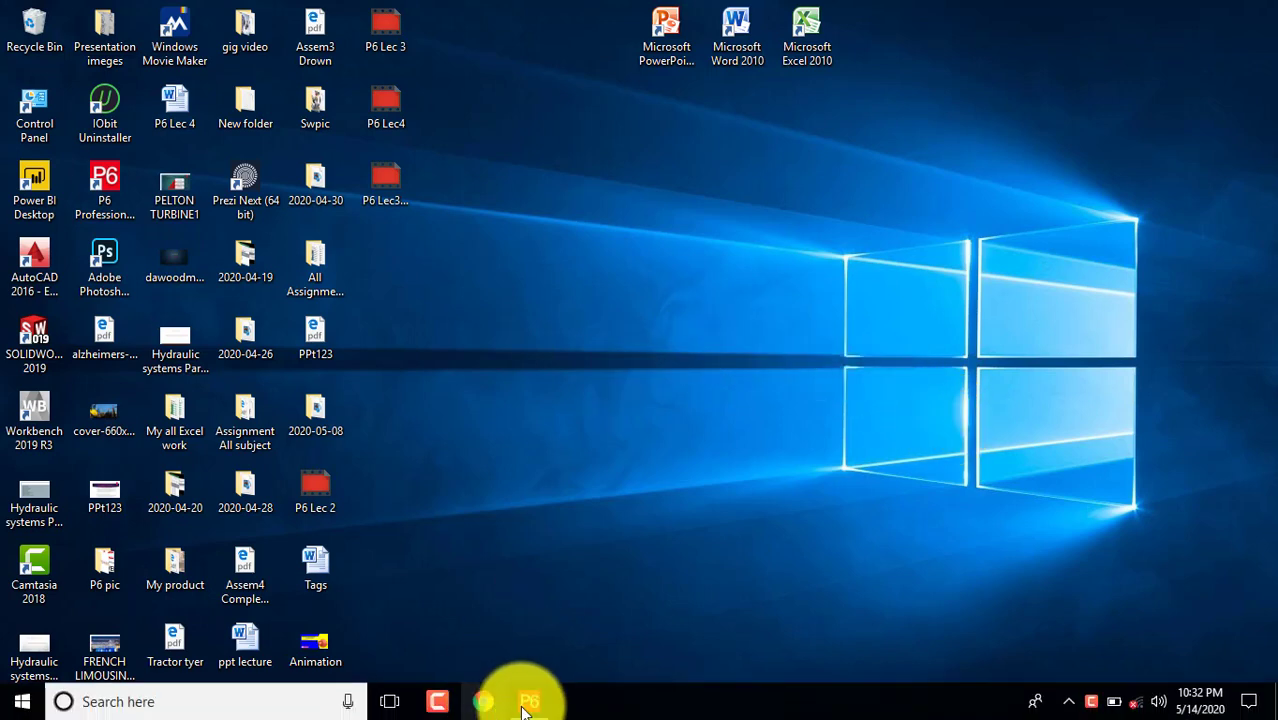
{"action": "left_click", "coordinate": [527, 714]}
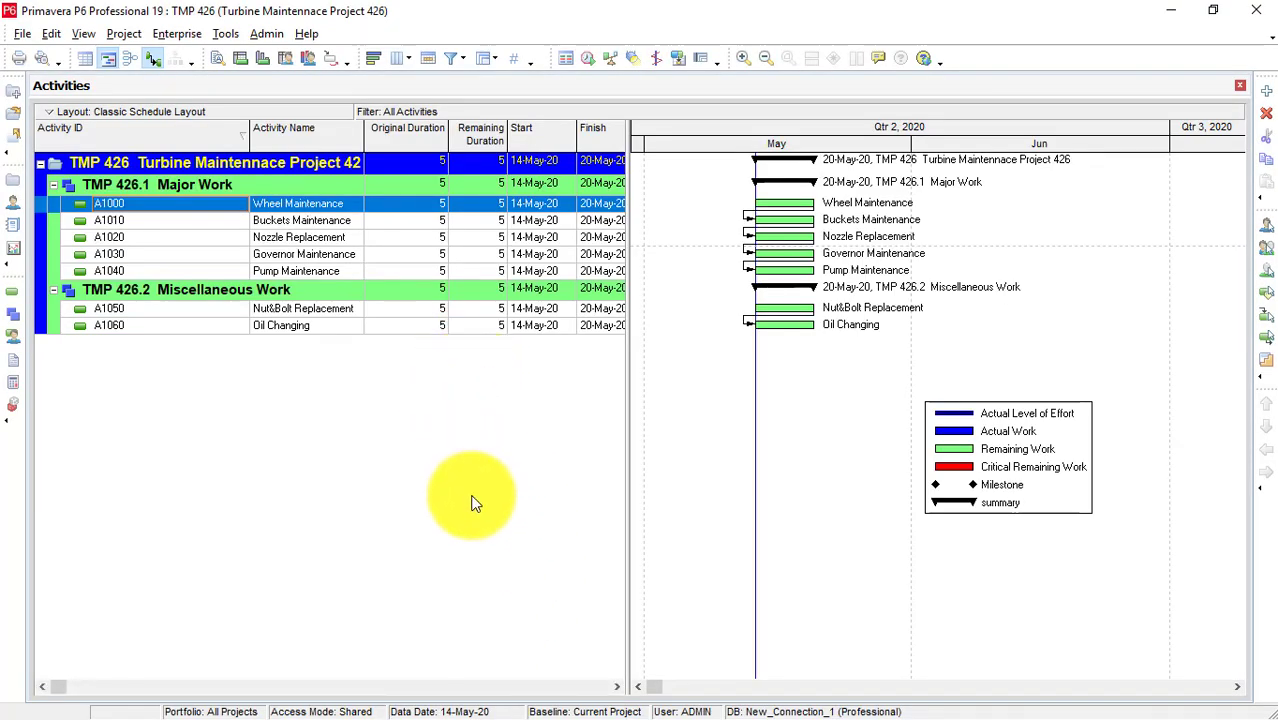
{"action": "left_click", "coordinate": [266, 36]}
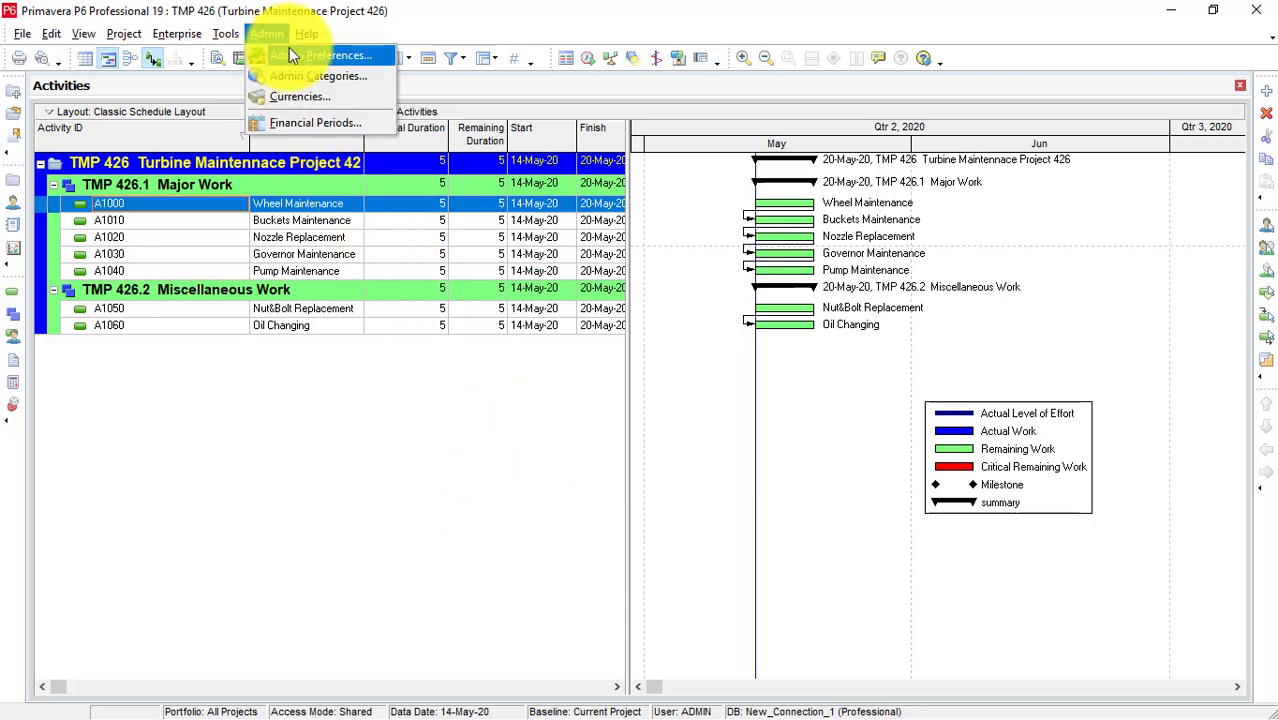
{"action": "left_click", "coordinate": [289, 50]}
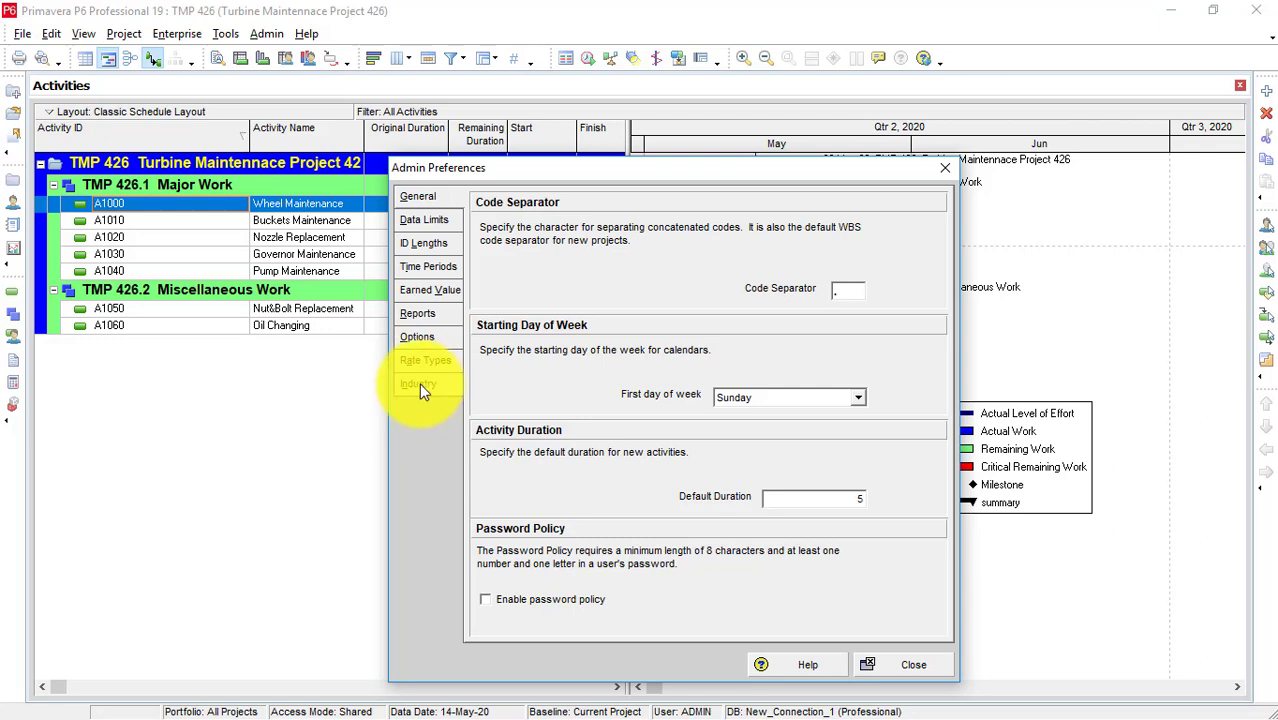
{"action": "left_click", "coordinate": [419, 383]}
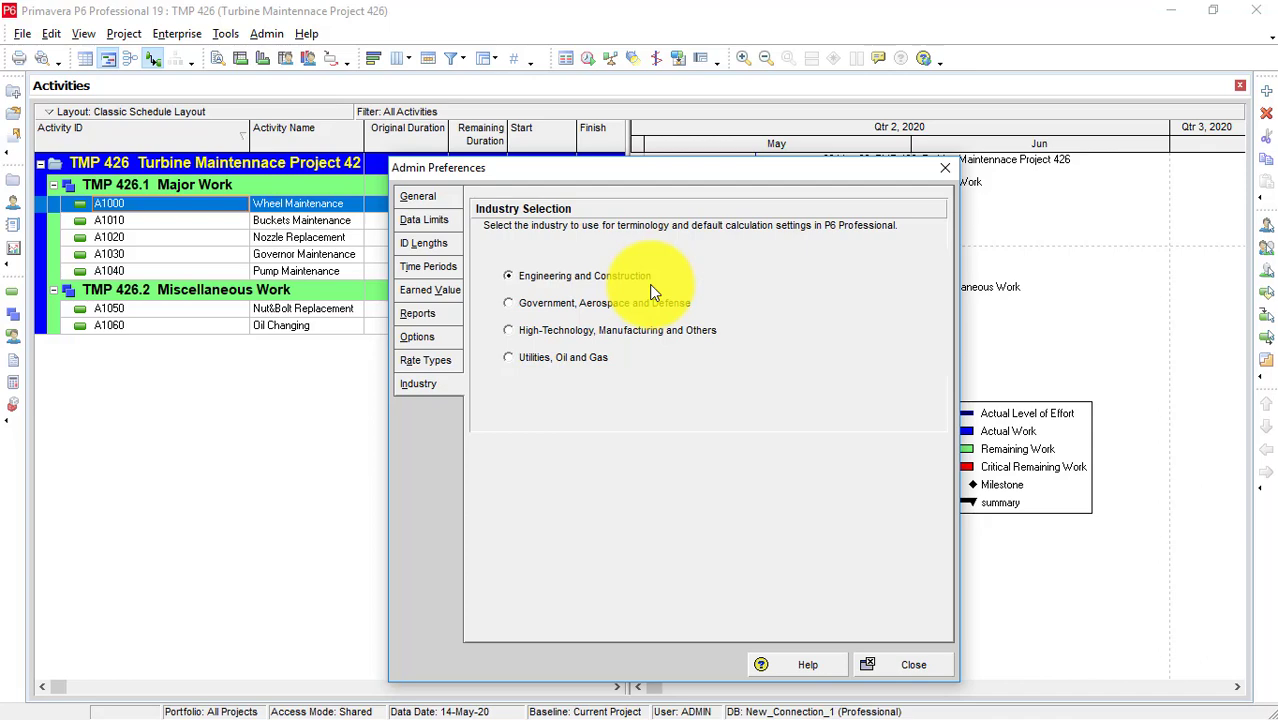
{"action": "left_click", "coordinate": [920, 664]}
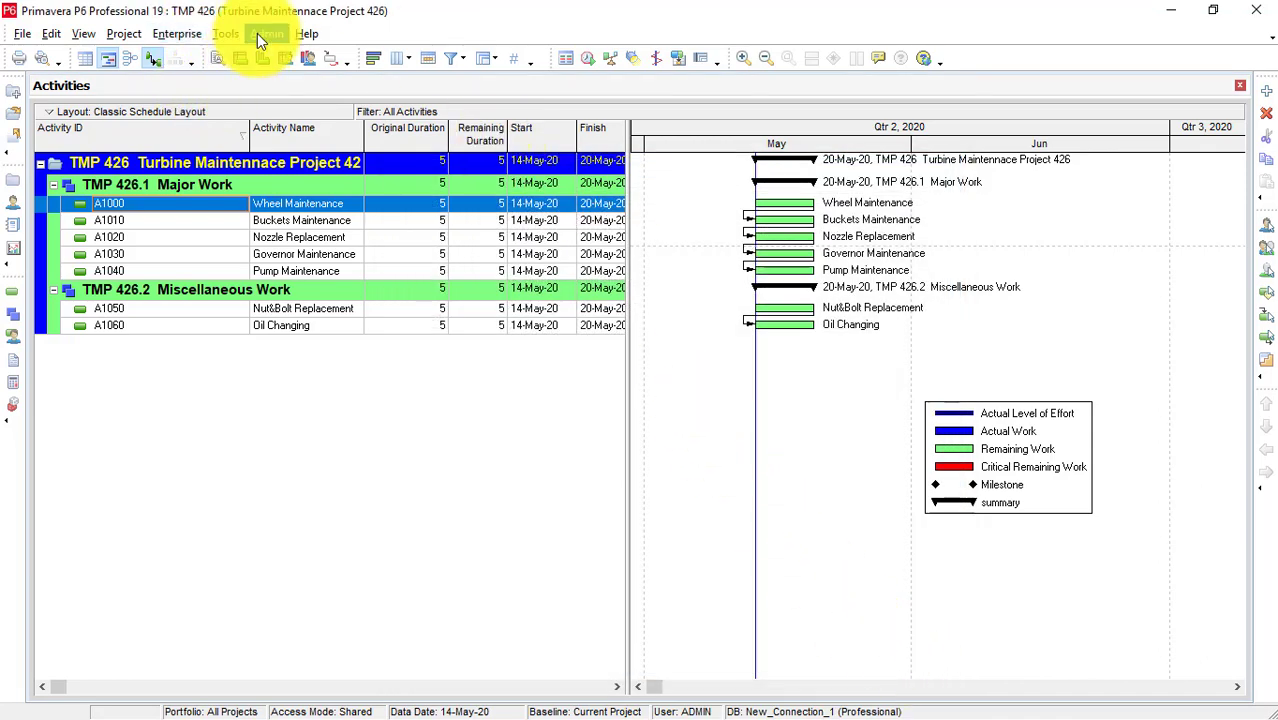
Step: Add a global calendar copied from Corporate - Standard Full Time and name it TMP
{"action": "left_click", "coordinate": [138, 31]}
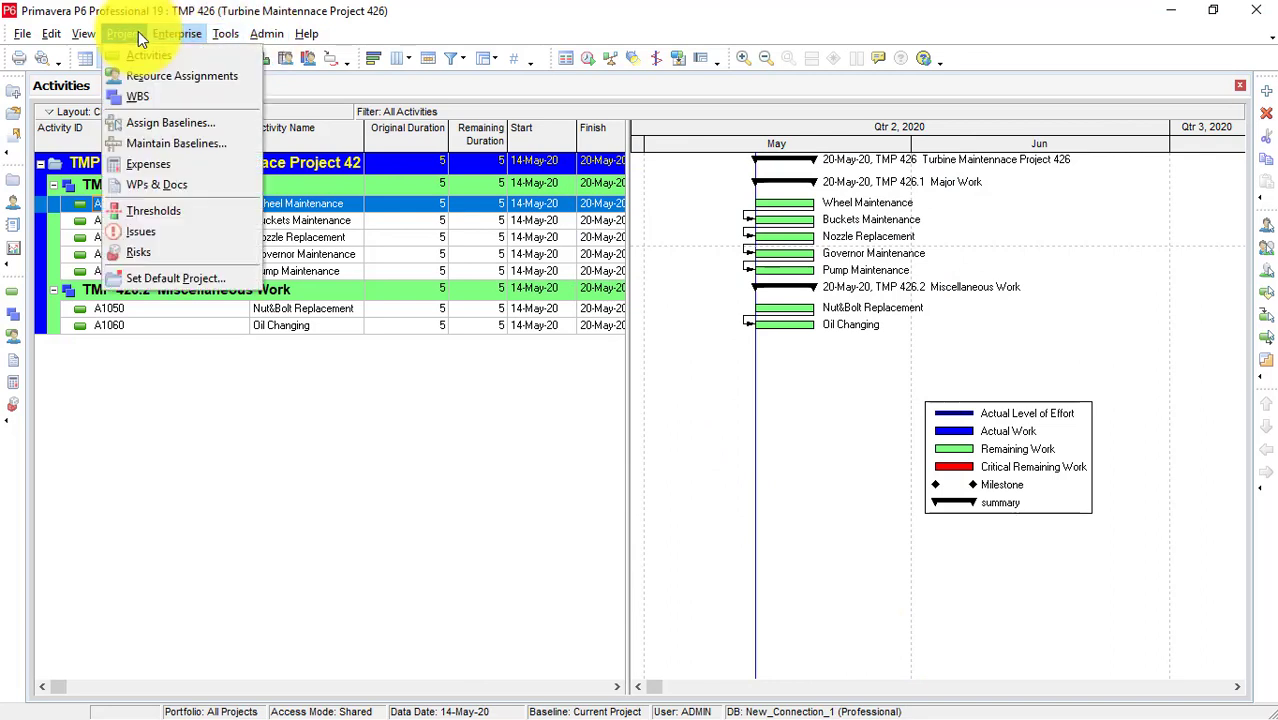
{"action": "mouse_move", "coordinate": [161, 38]}
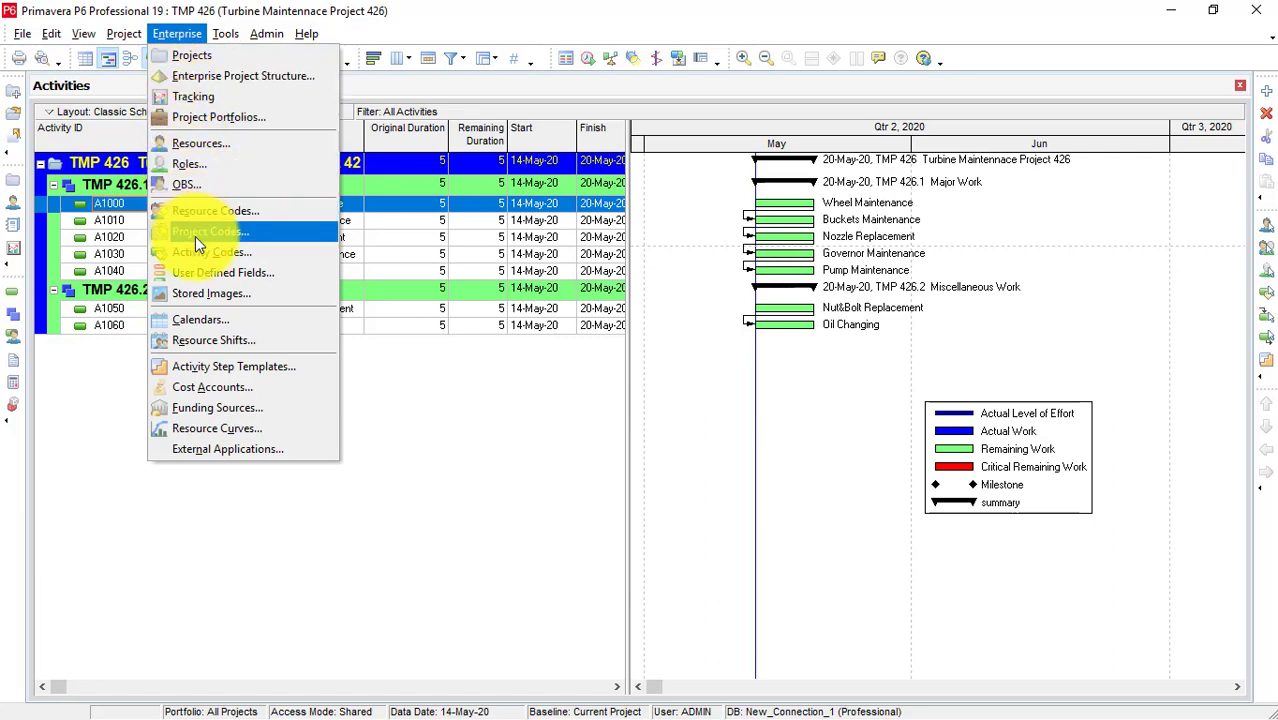
{"action": "left_click", "coordinate": [211, 322]}
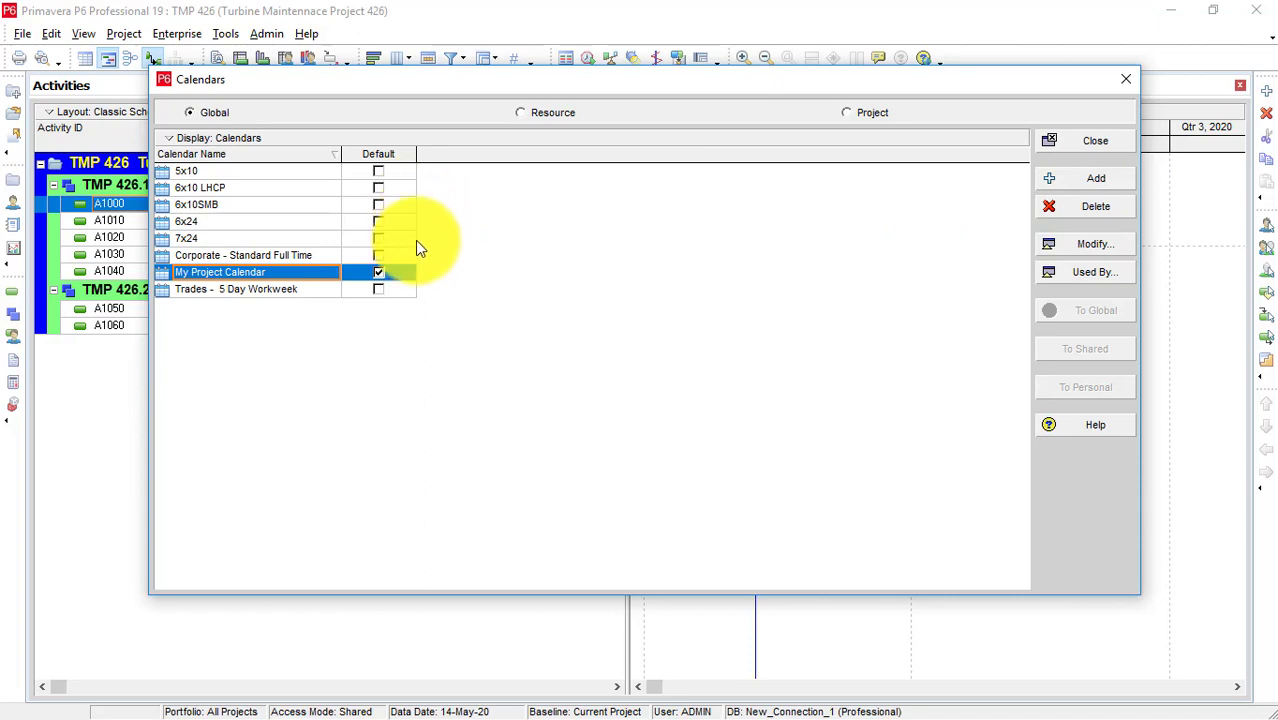
{"action": "left_click", "coordinate": [1095, 180]}
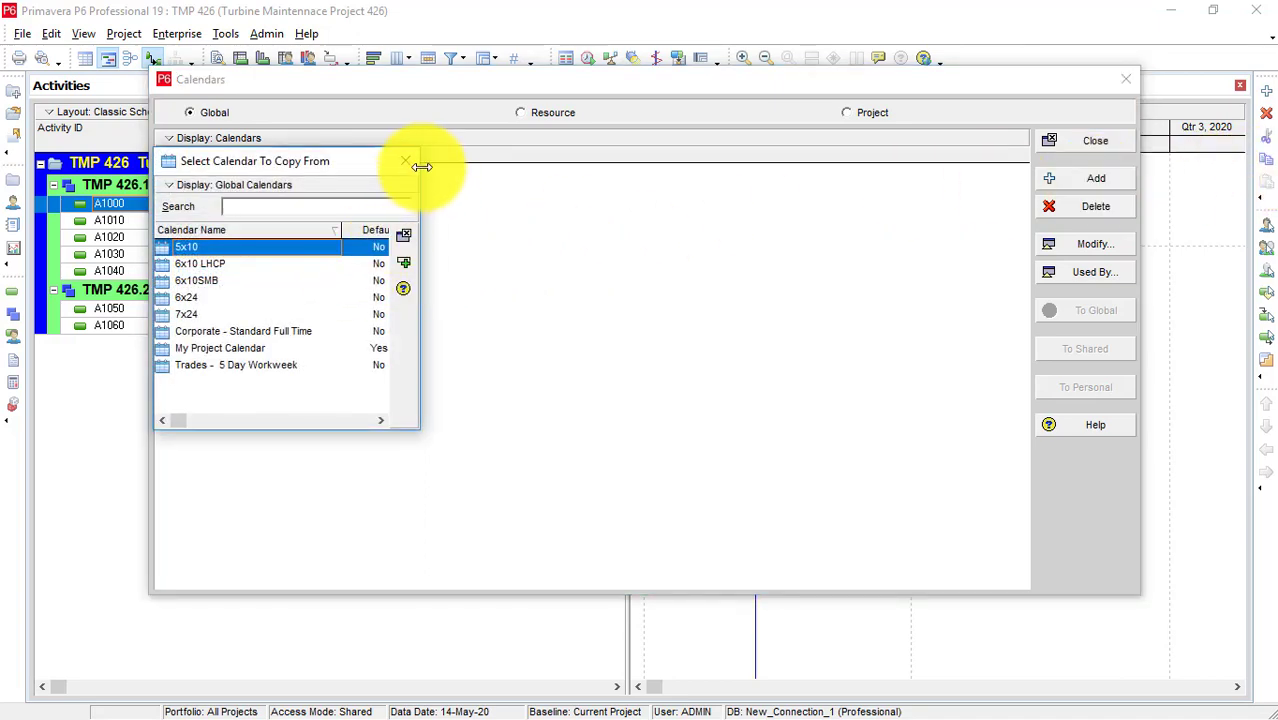
{"action": "left_click_drag", "start_coordinate": [419, 163], "coordinate": [634, 165]}
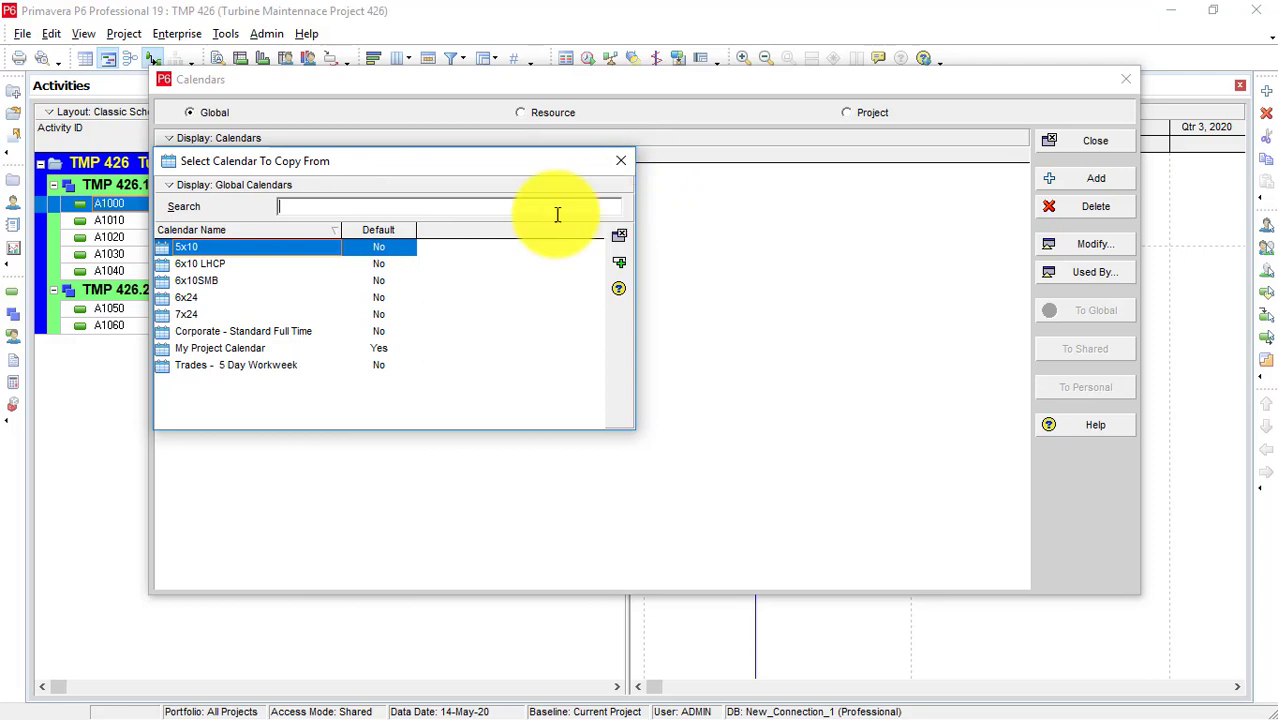
{"action": "left_click", "coordinate": [281, 332]}
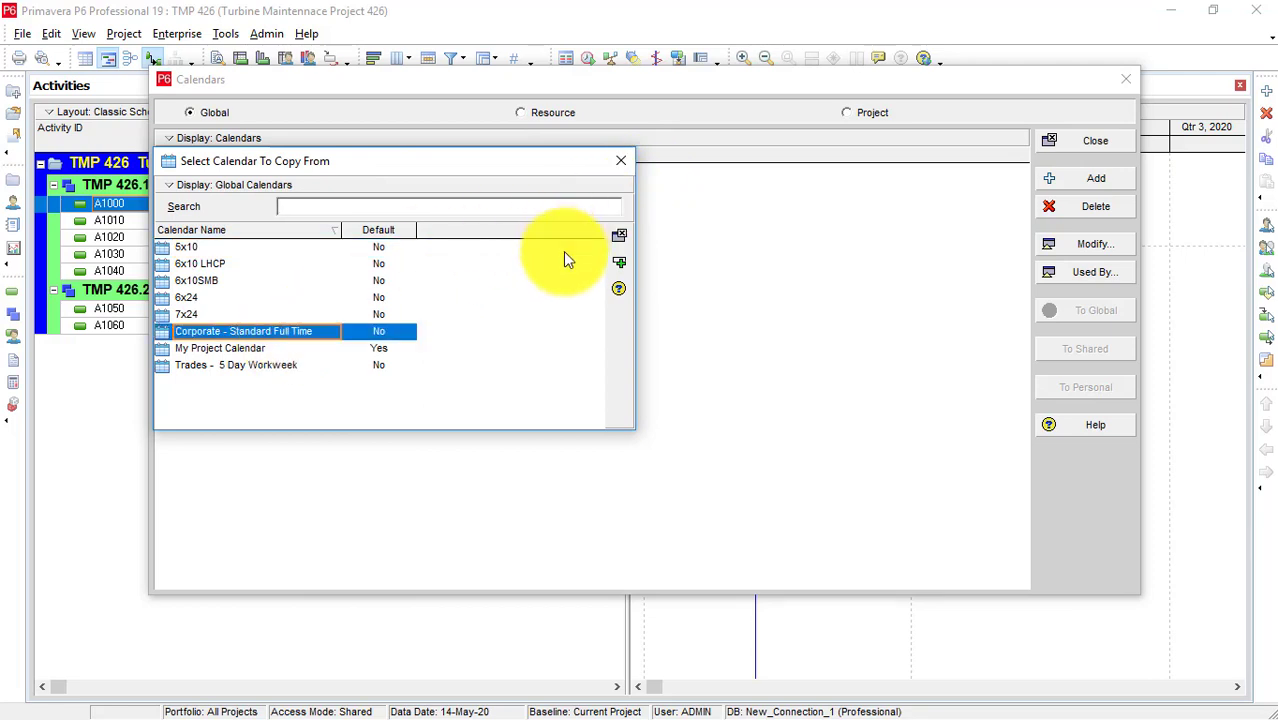
{"action": "left_click", "coordinate": [621, 261]}
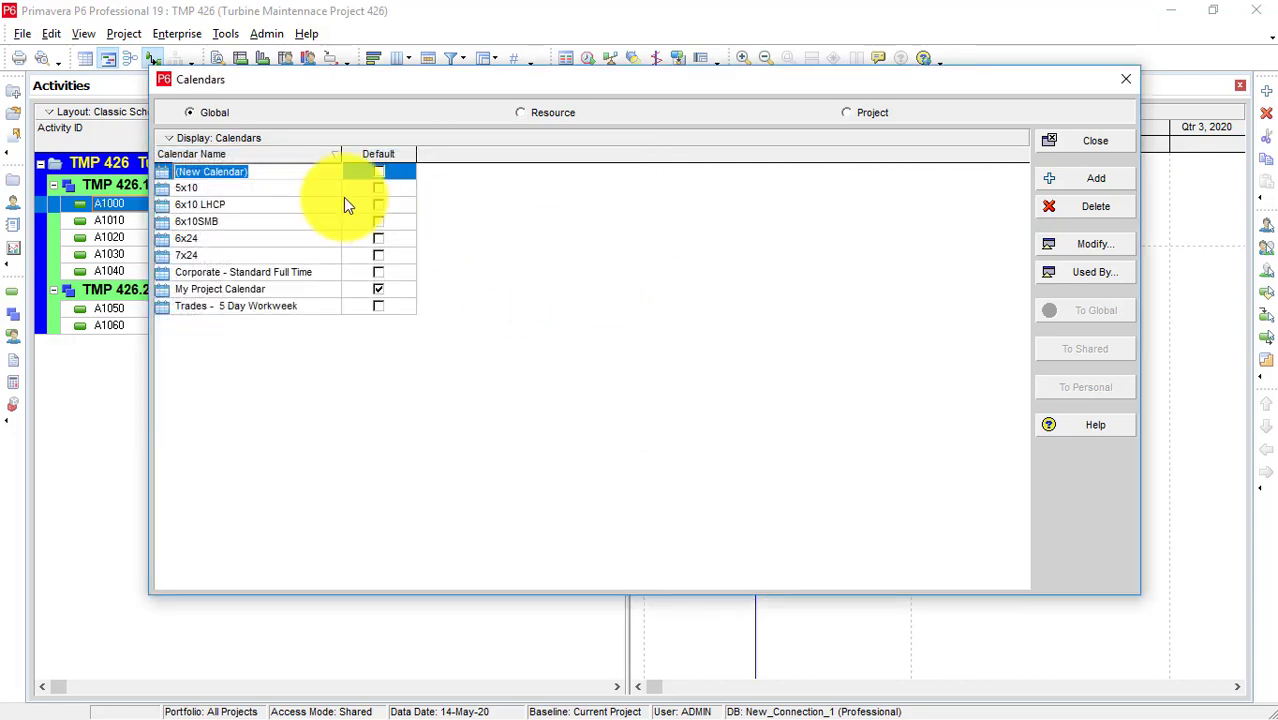
{"action": "key", "text": "BackSpace"}
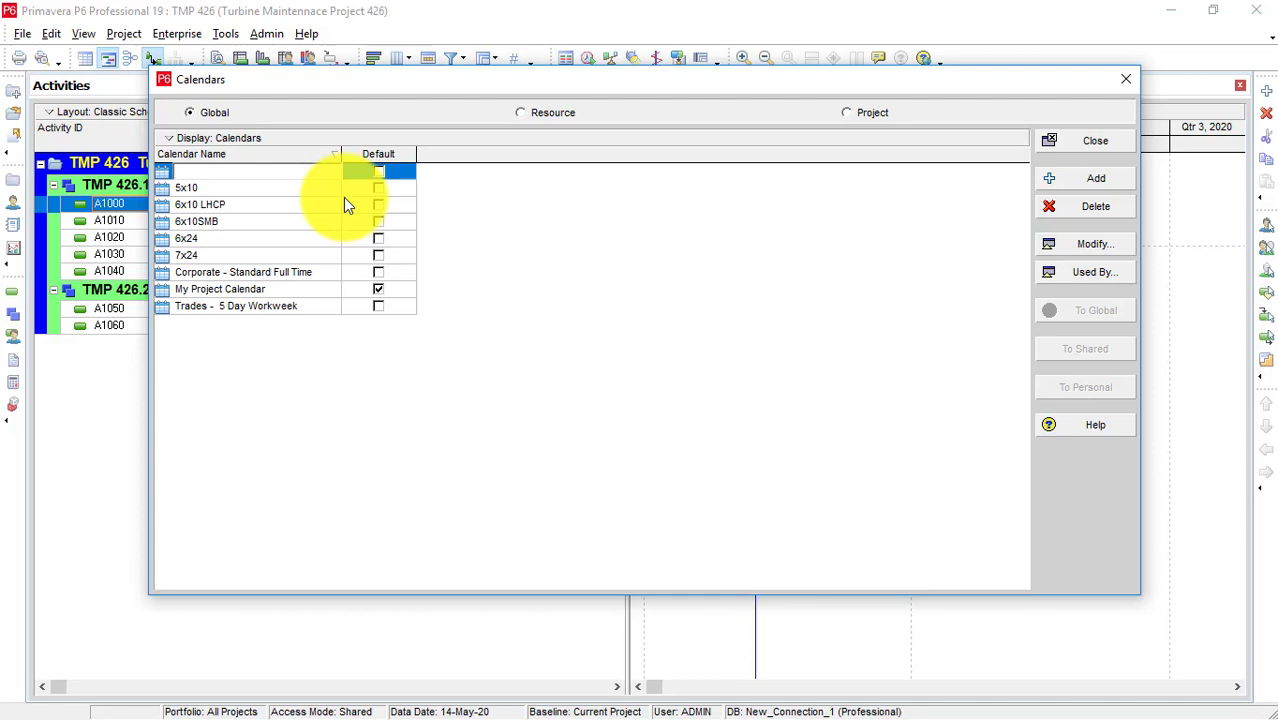
{"action": "type", "text": "TMP"}
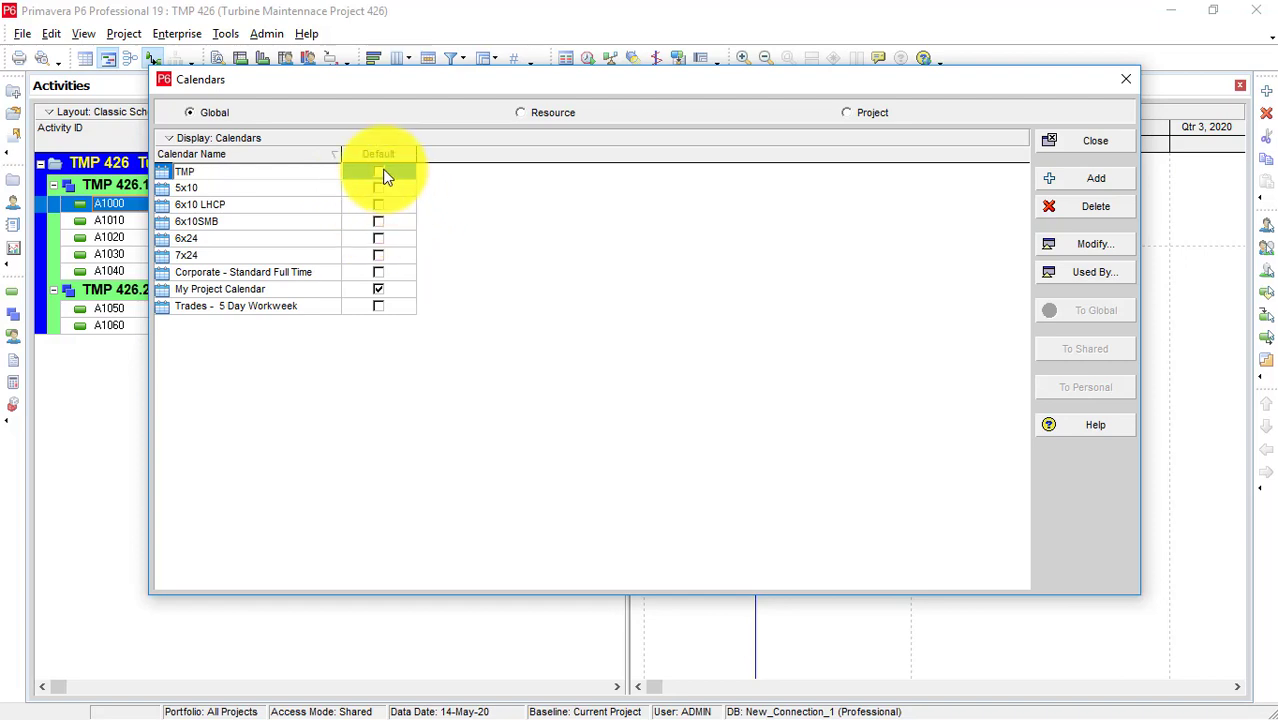
Step: Make 5x10 the default global calendar and set its standard work hours to 5 on Friday and 10 on Saturday
{"action": "left_click", "coordinate": [385, 172]}
{"action": "left_click", "coordinate": [379, 172]}
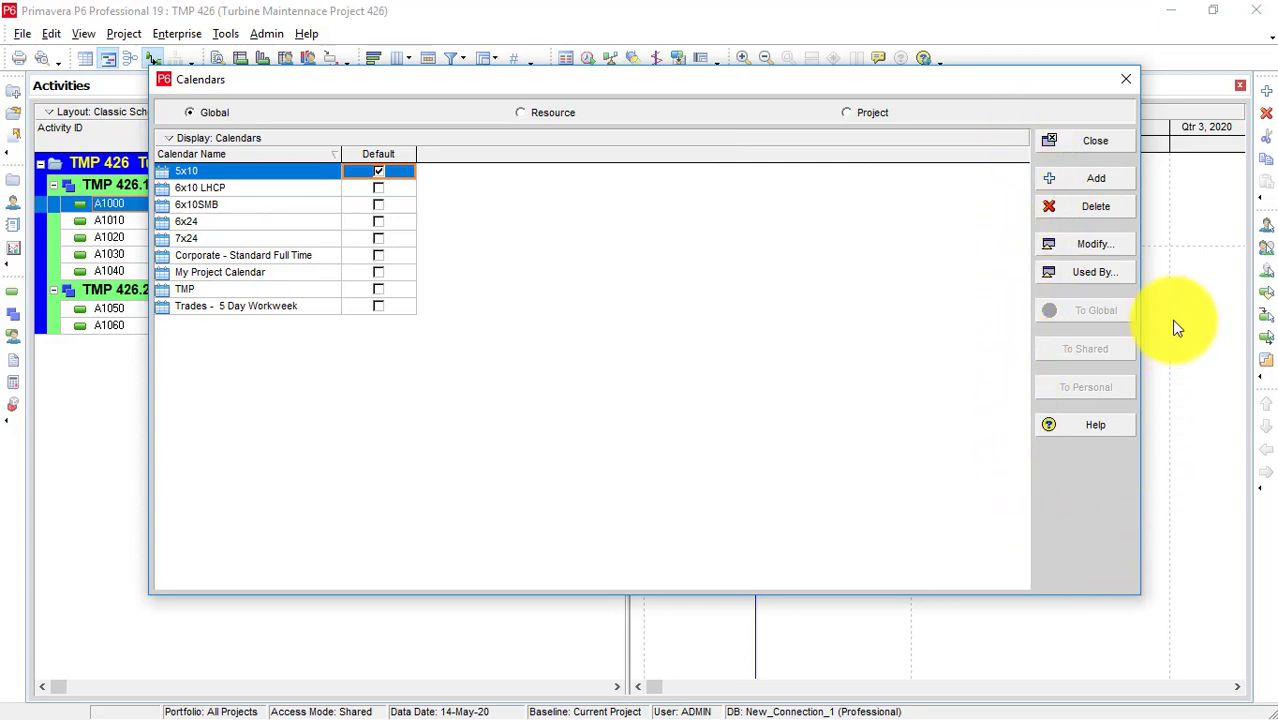
{"action": "left_click", "coordinate": [1113, 248]}
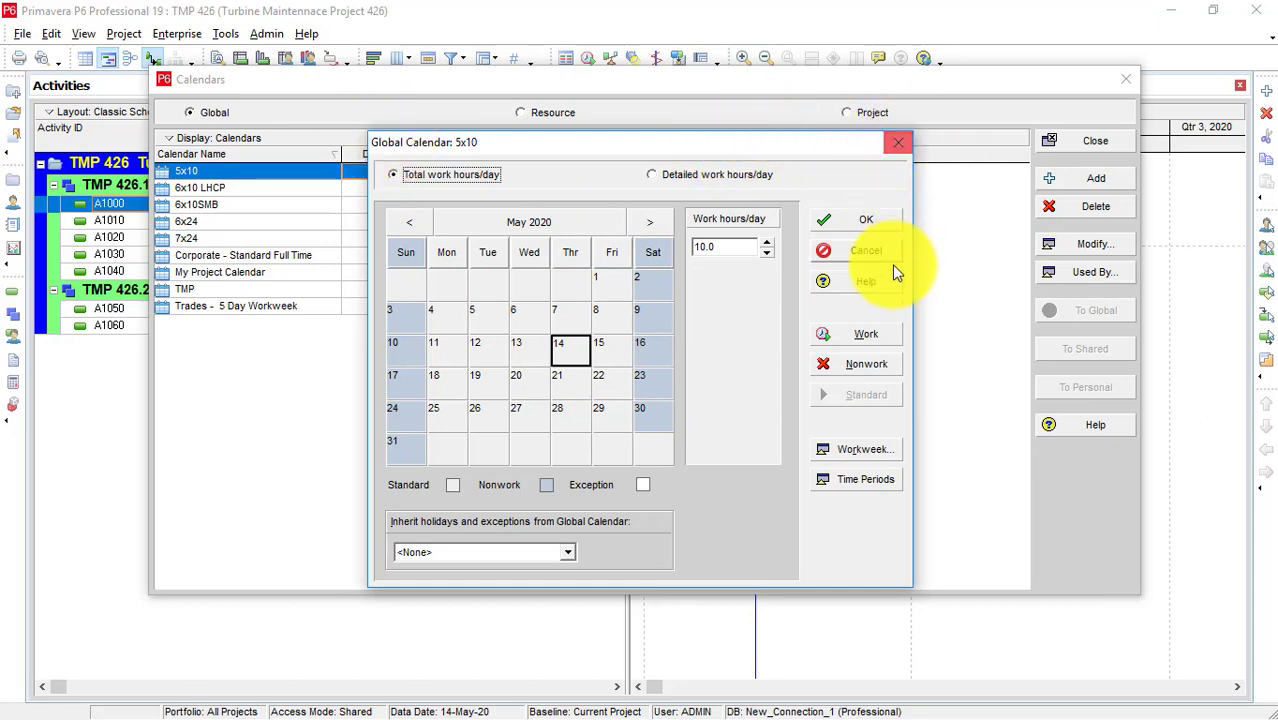
{"action": "left_click", "coordinate": [864, 452]}
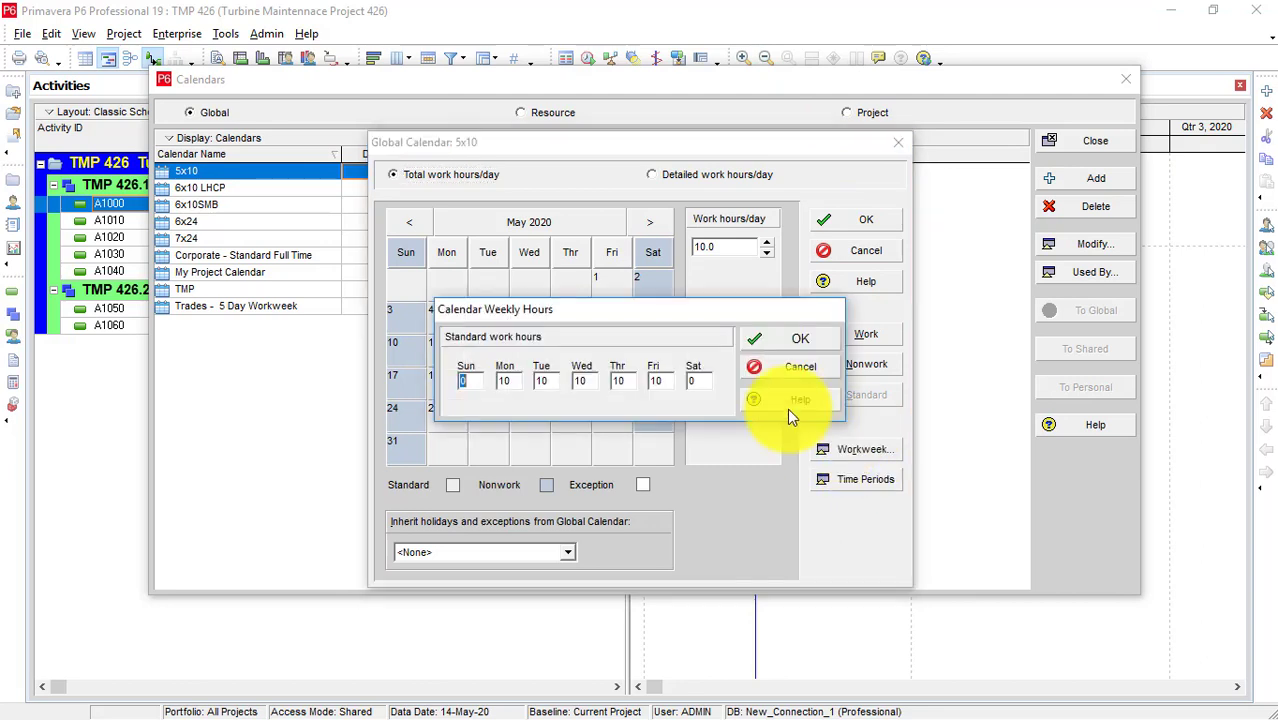
{"action": "left_click", "coordinate": [515, 383]}
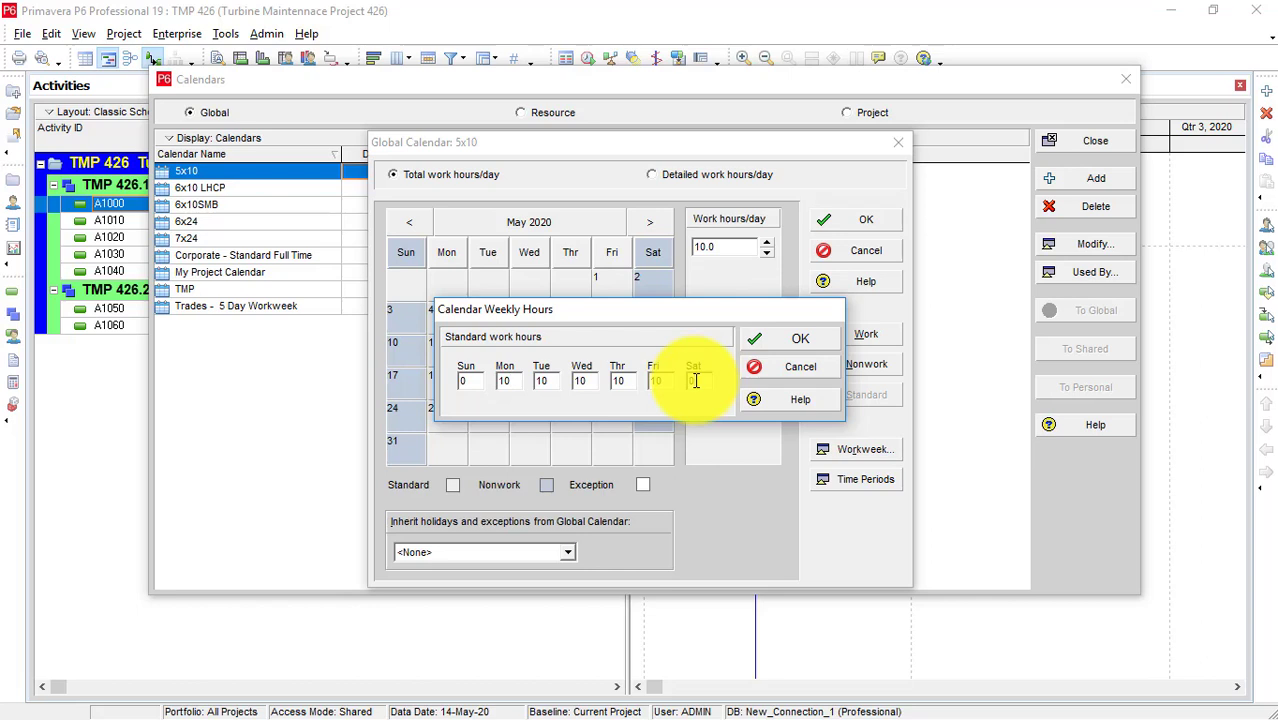
{"action": "type", "text": "10"}
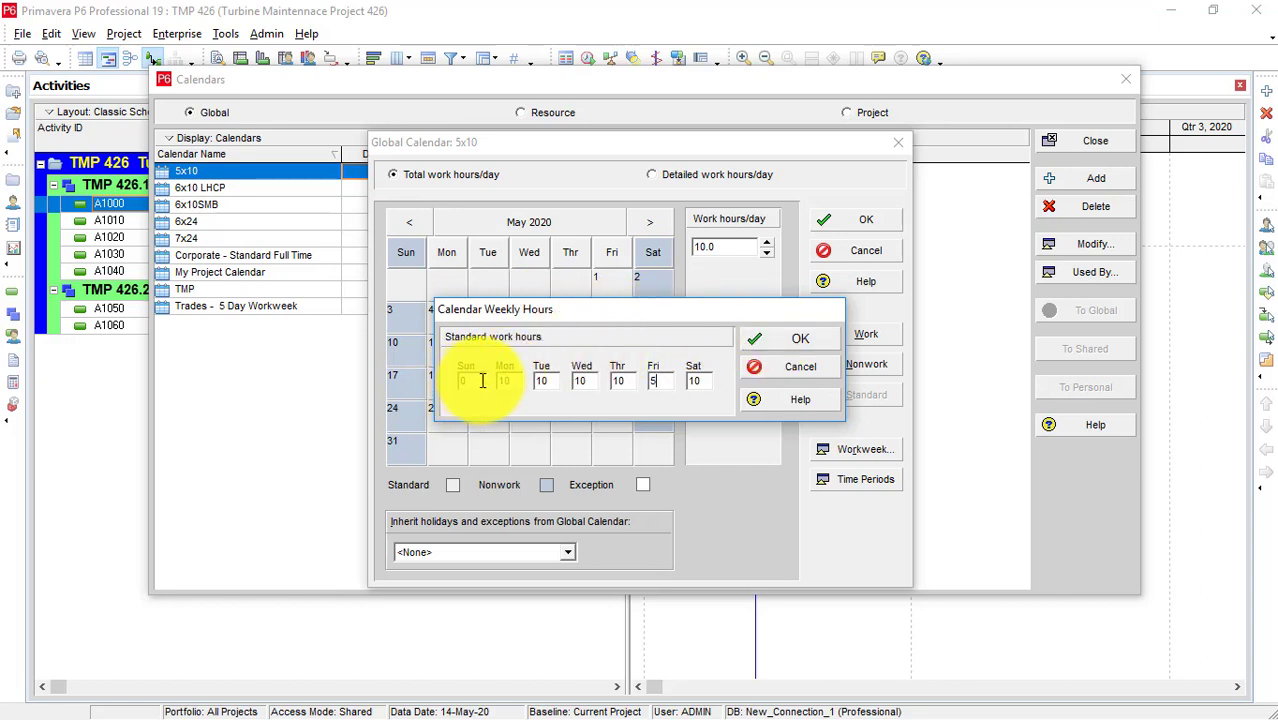
{"action": "left_click", "coordinate": [800, 339]}
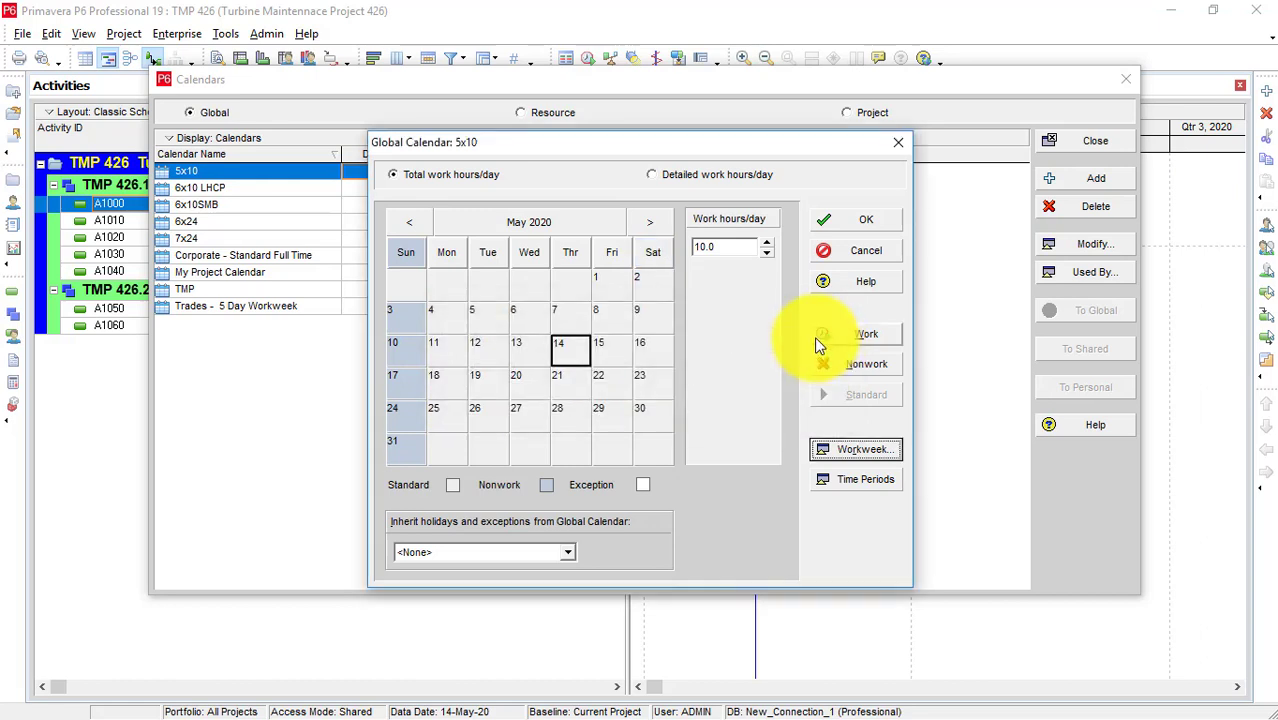
Step: Review the 5x10 calendar's work hours per day, week, month and year, and its standard weekly hours
{"action": "left_click", "coordinate": [868, 479]}
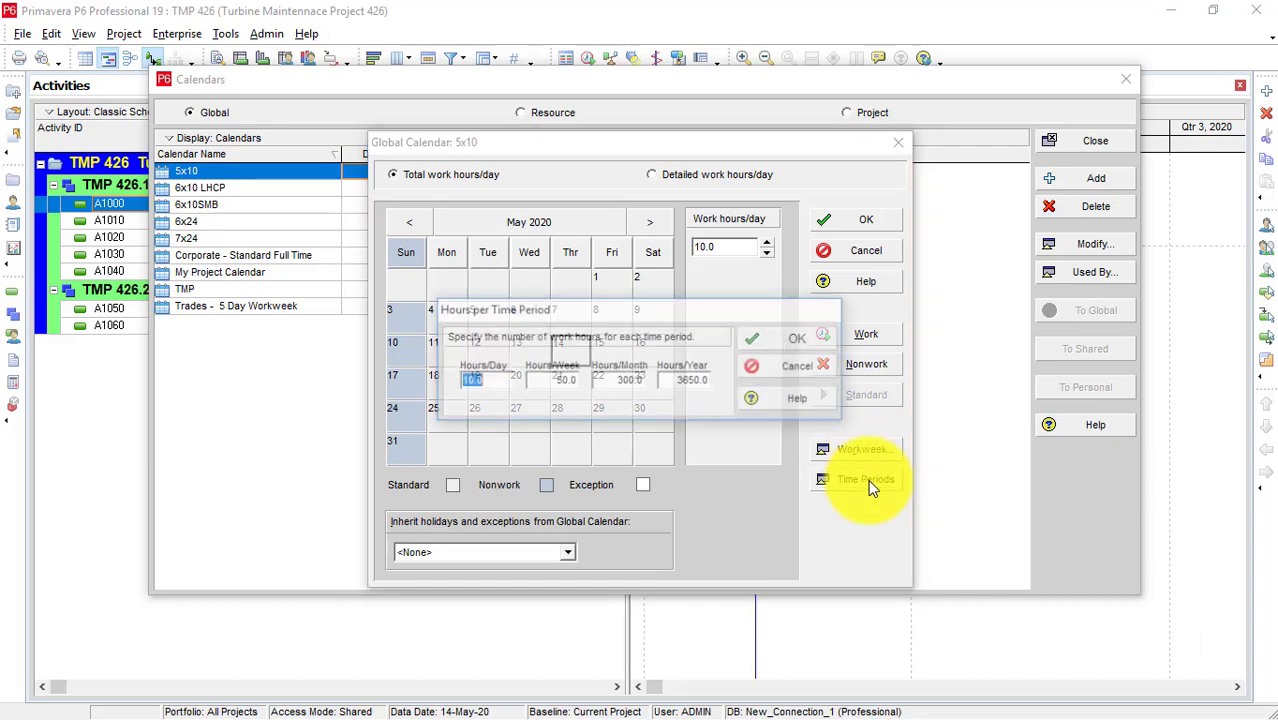
{"action": "left_click", "coordinate": [509, 383]}
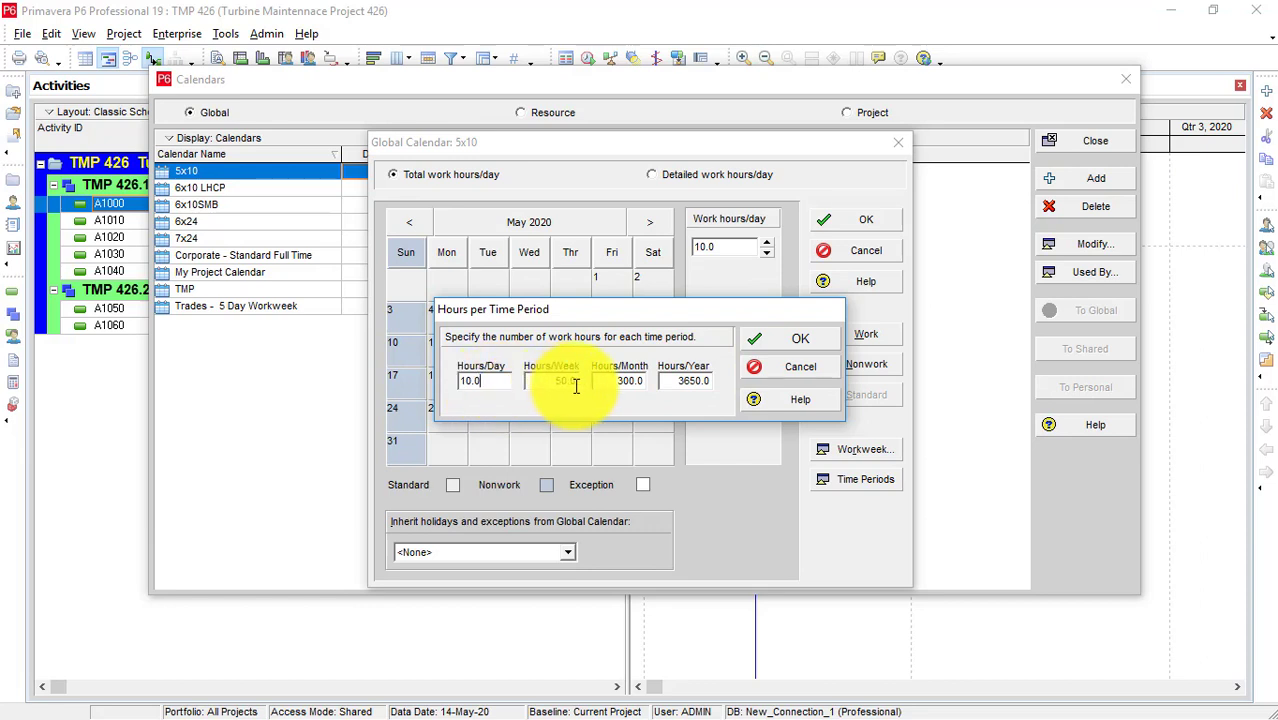
{"action": "left_click", "coordinate": [709, 384]}
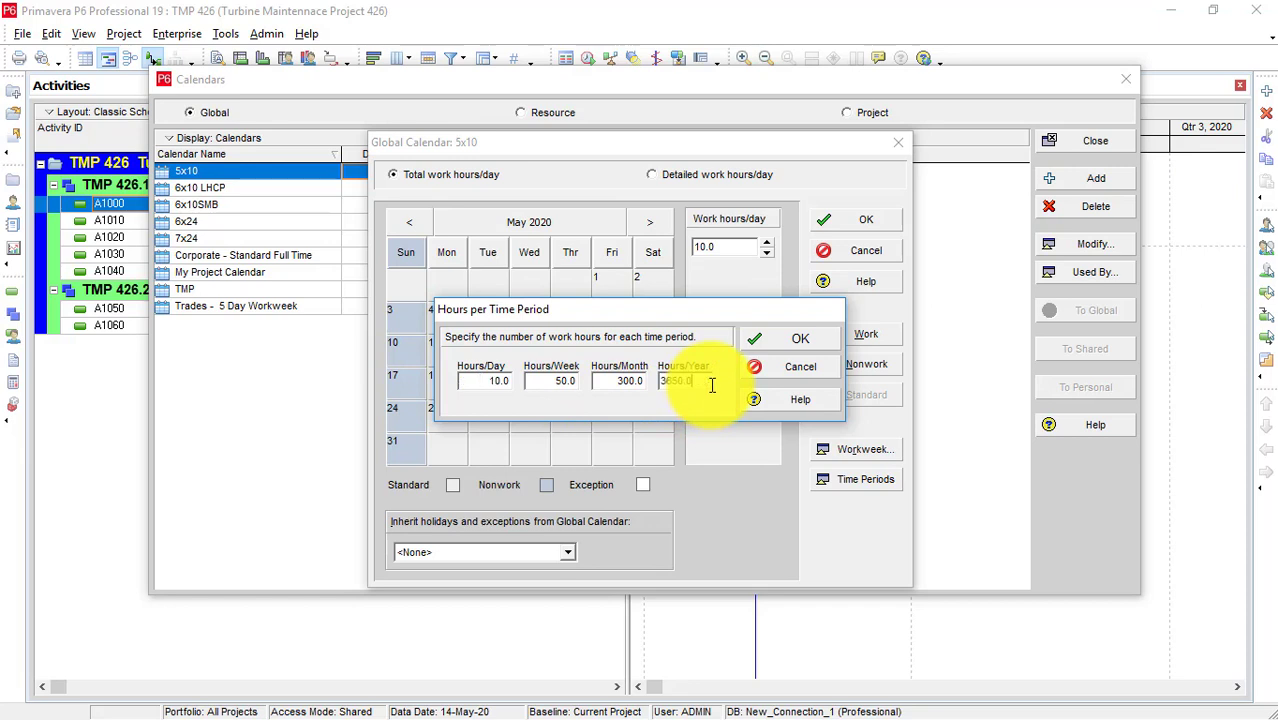
{"action": "left_click", "coordinate": [799, 345]}
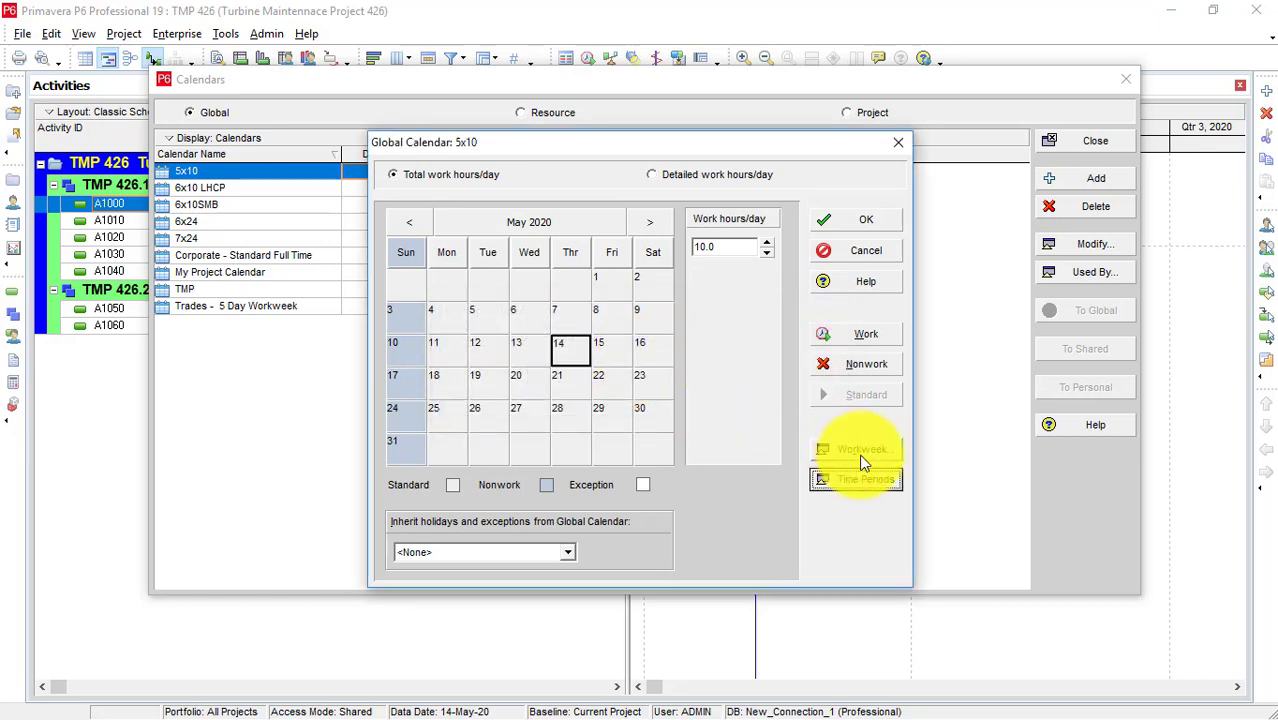
{"action": "left_click", "coordinate": [866, 481]}
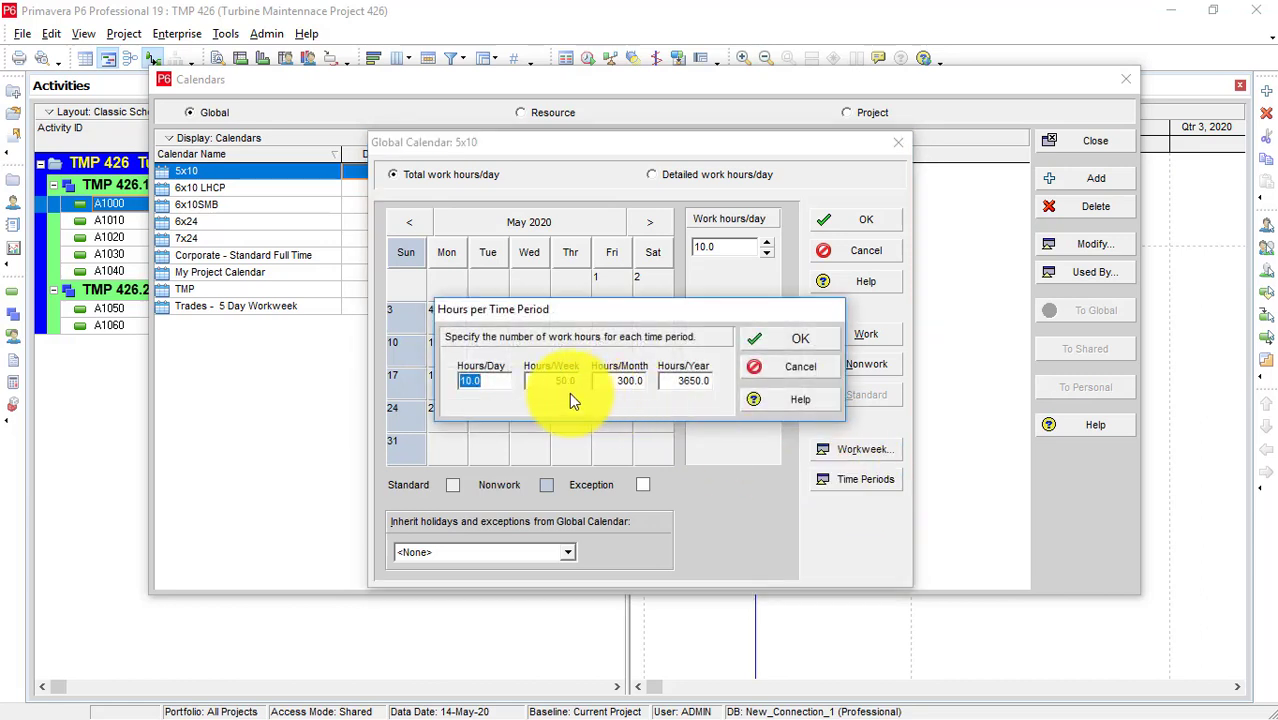
{"action": "left_click", "coordinate": [499, 380]}
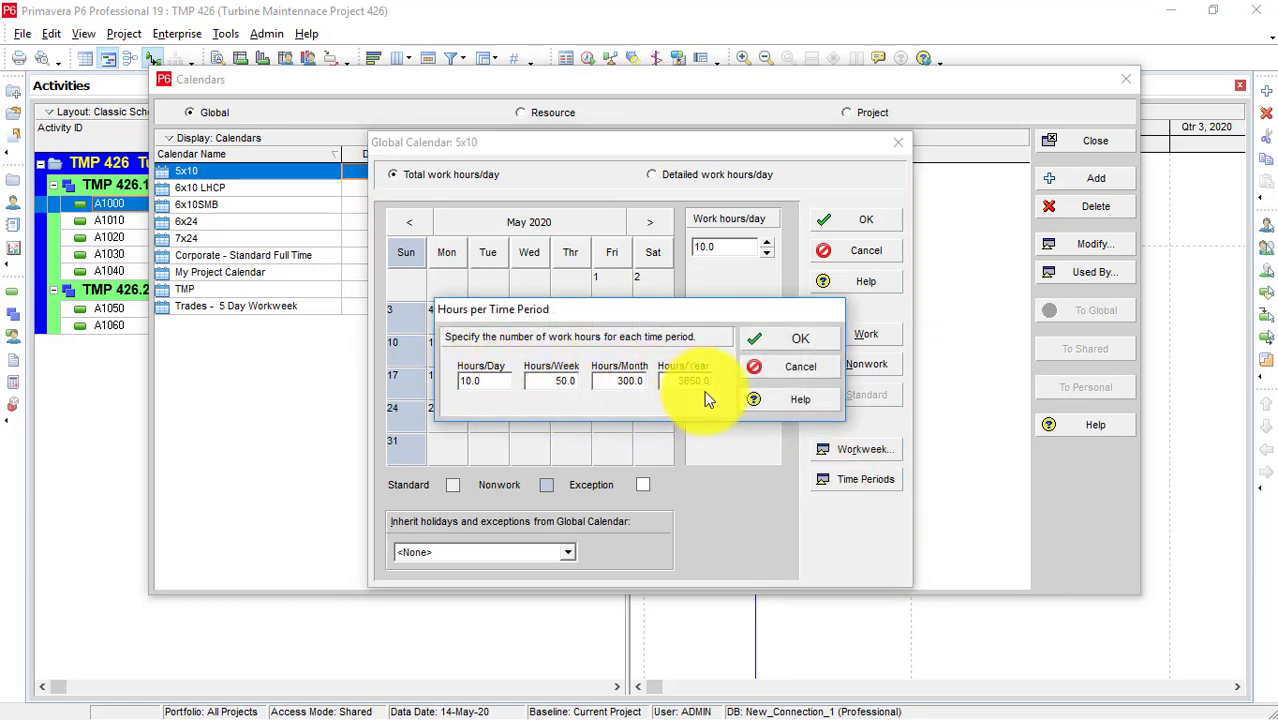
{"action": "left_click", "coordinate": [783, 341]}
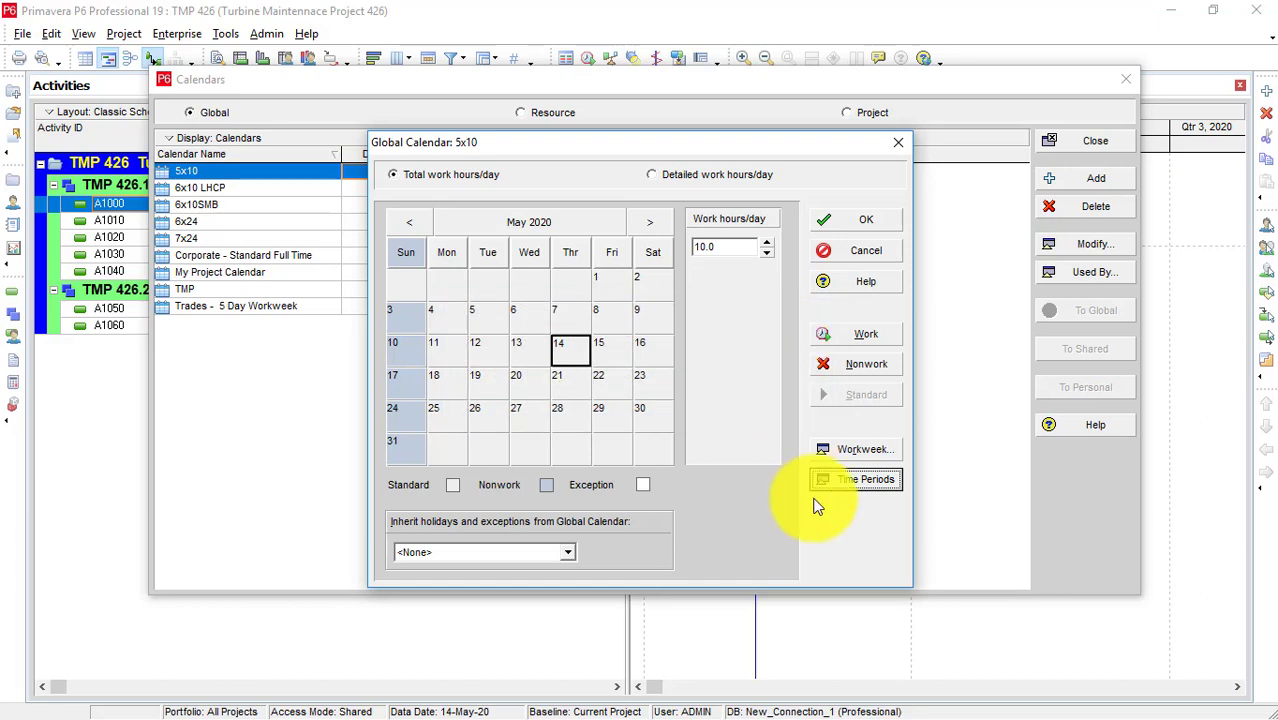
{"action": "left_click", "coordinate": [857, 449]}
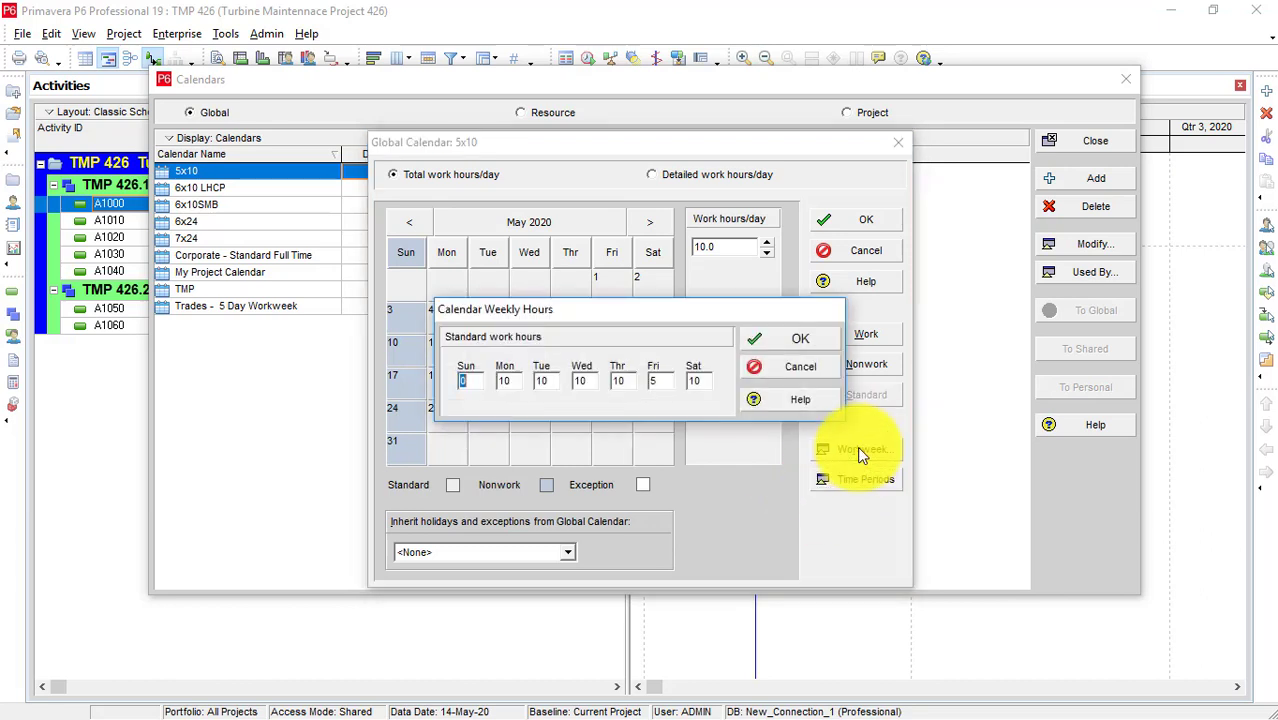
{"action": "left_click", "coordinate": [793, 334]}
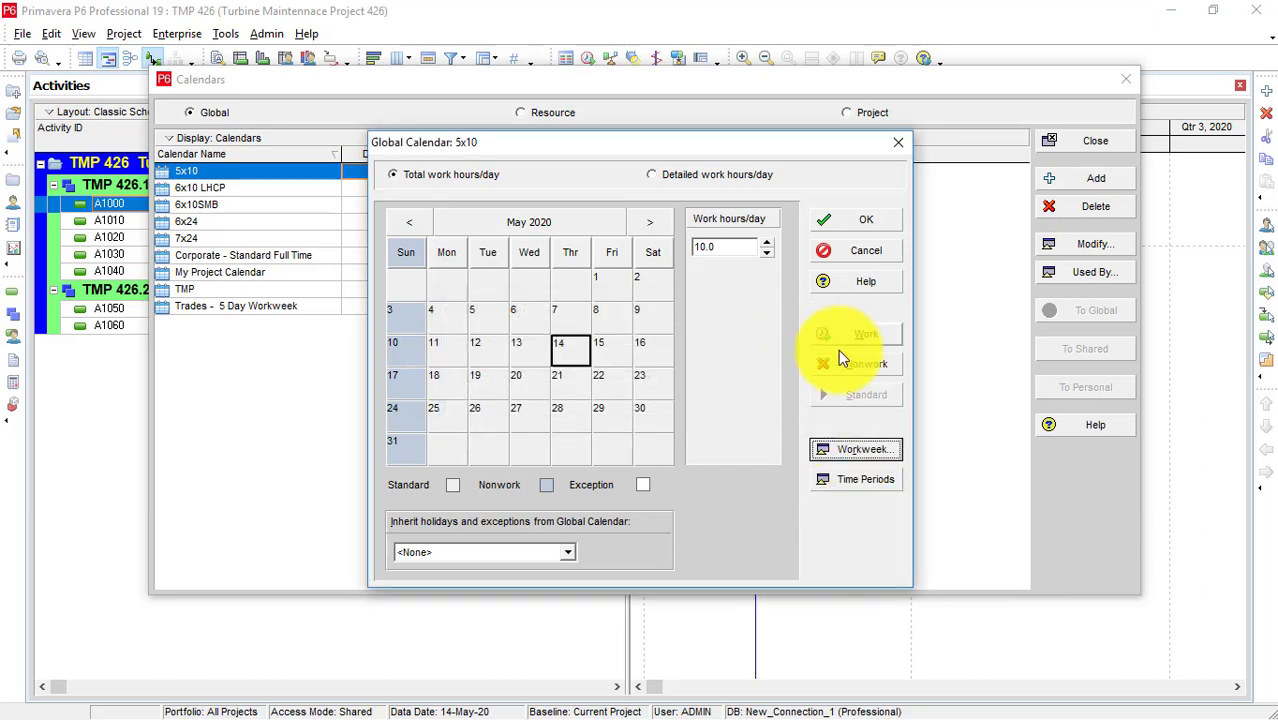
Step: Mark Sunday, May 17, 2020 as a workday in the 5x10 calendar, and set it back to nonwork
{"action": "left_click", "coordinate": [665, 348]}
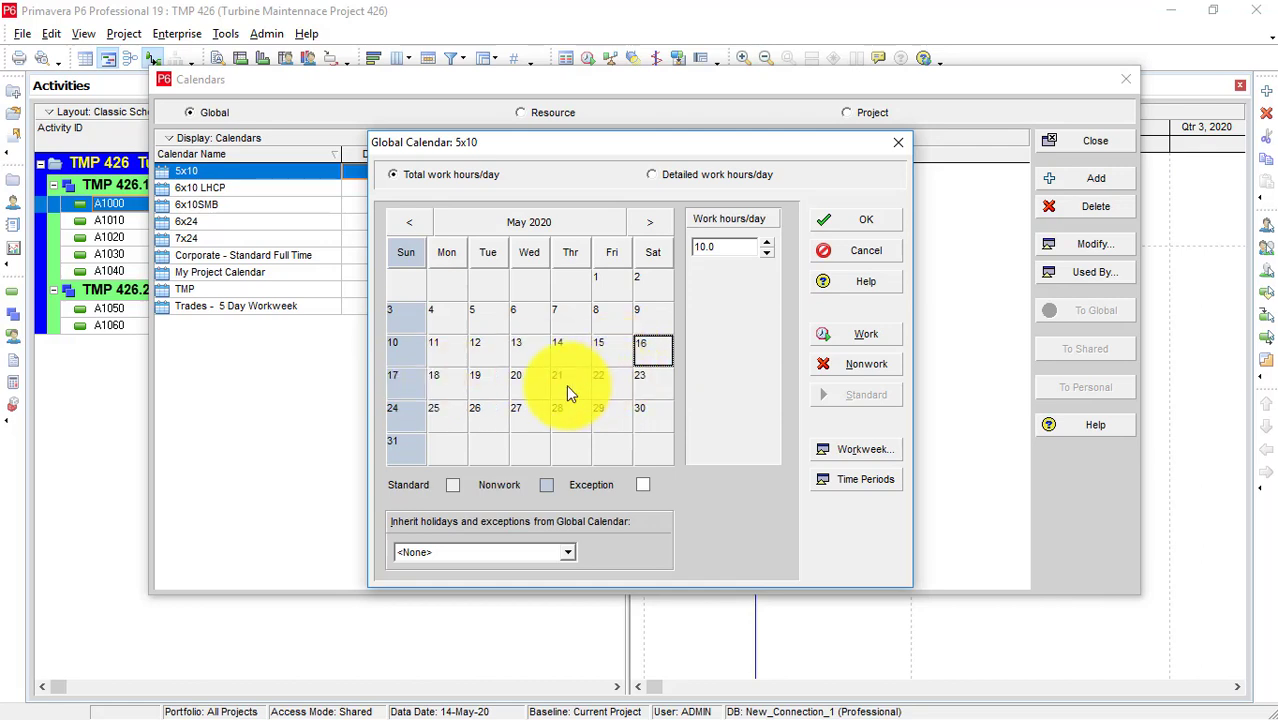
{"action": "left_click", "coordinate": [416, 380]}
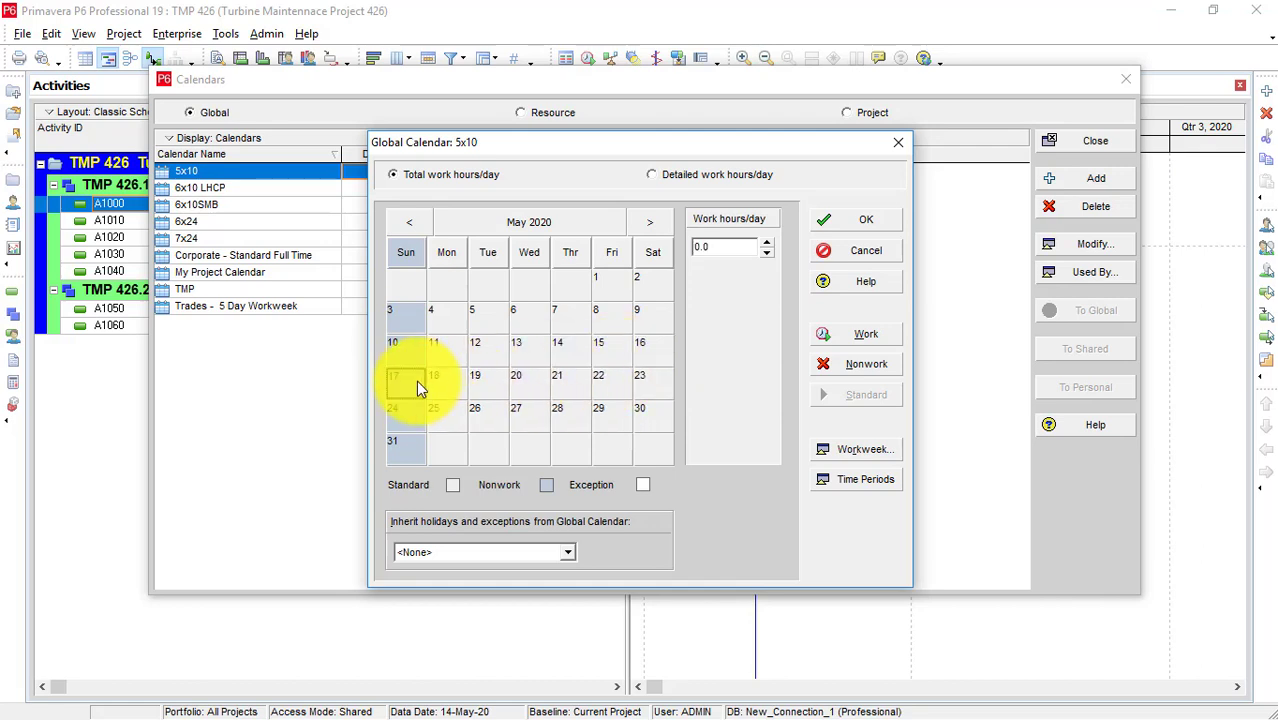
{"action": "left_click", "coordinate": [864, 366]}
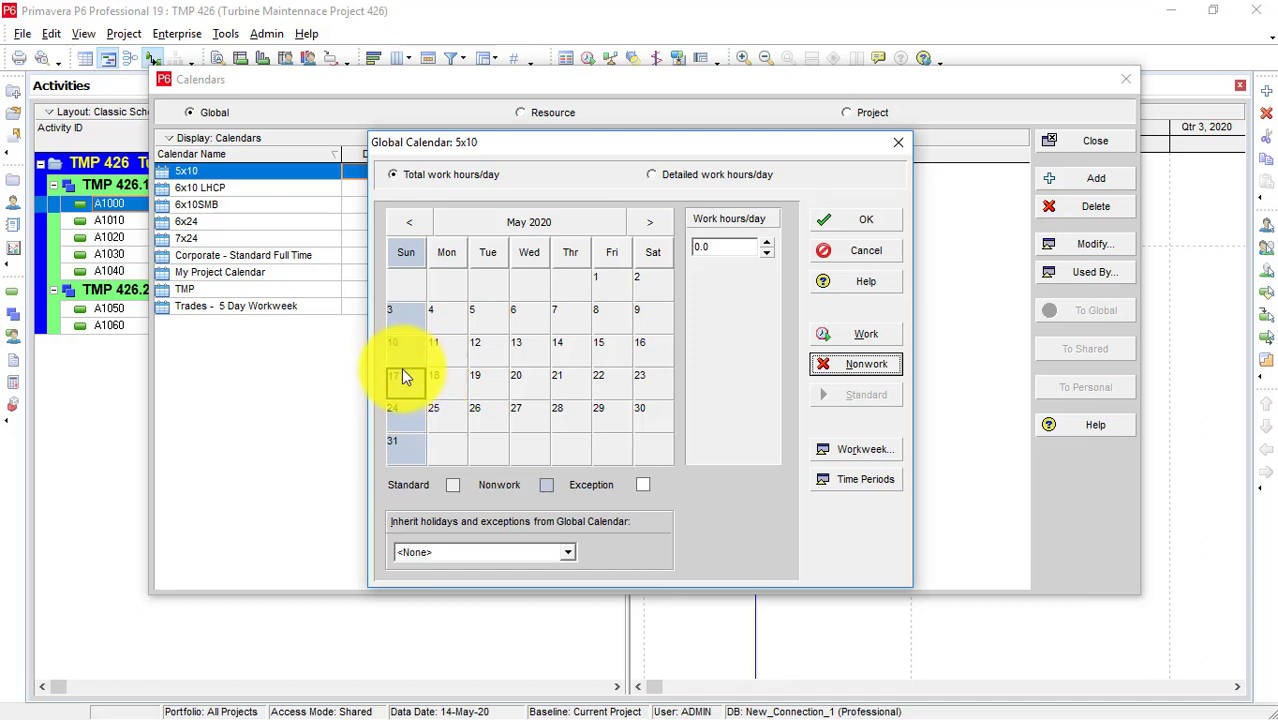
{"action": "left_click", "coordinate": [859, 335]}
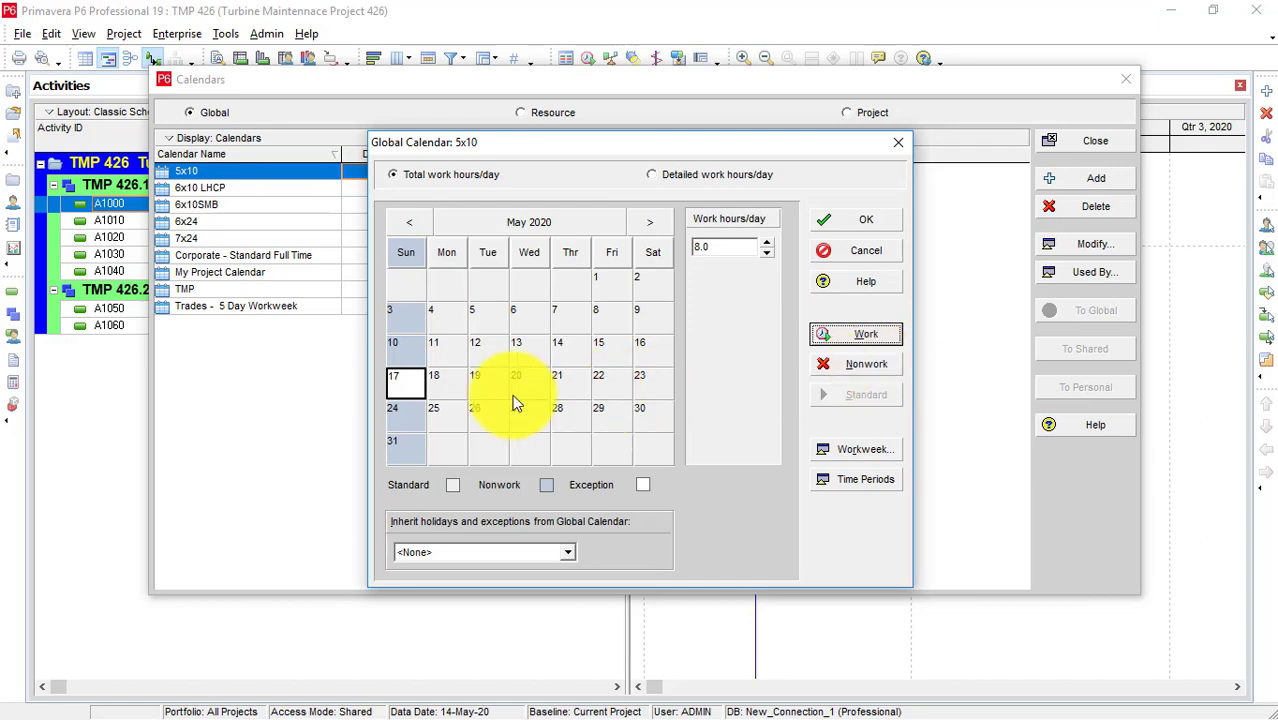
{"action": "left_click", "coordinate": [846, 364]}
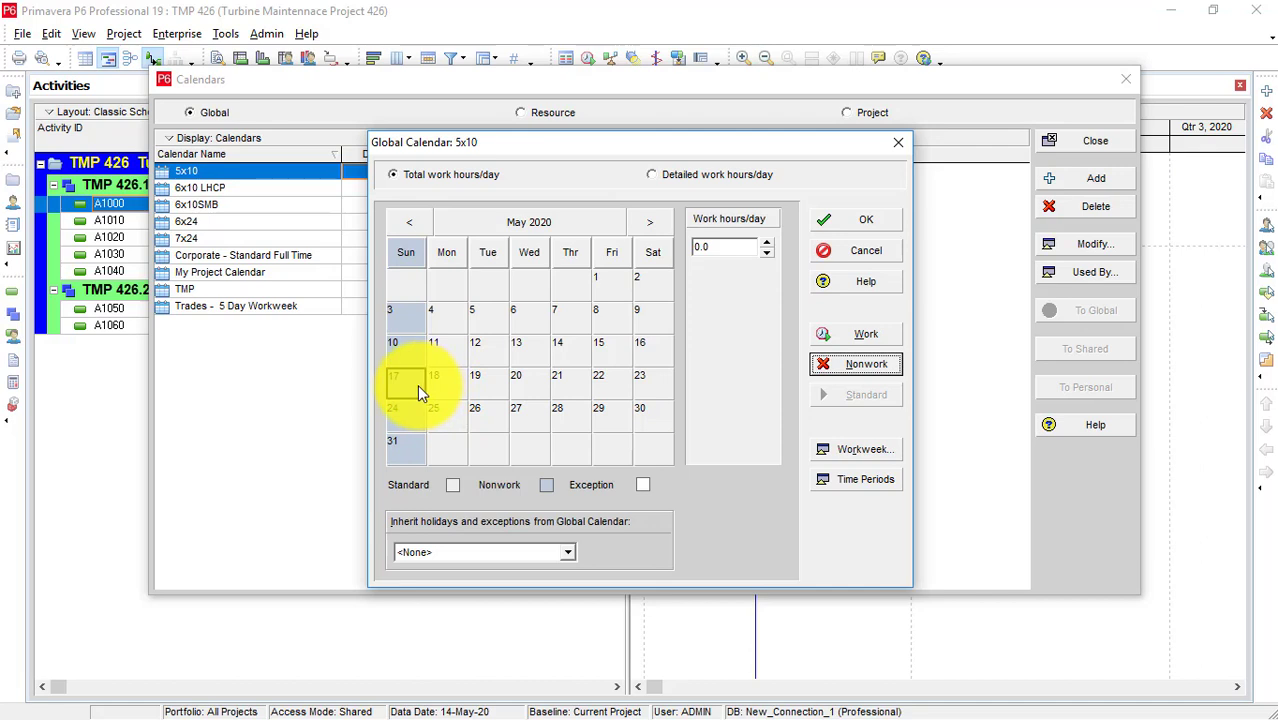
Step: Try Sunday, May 17, 2020 as a workday, also with 0.5 work hours, and set it back to nonwork
{"action": "left_click", "coordinate": [866, 335]}
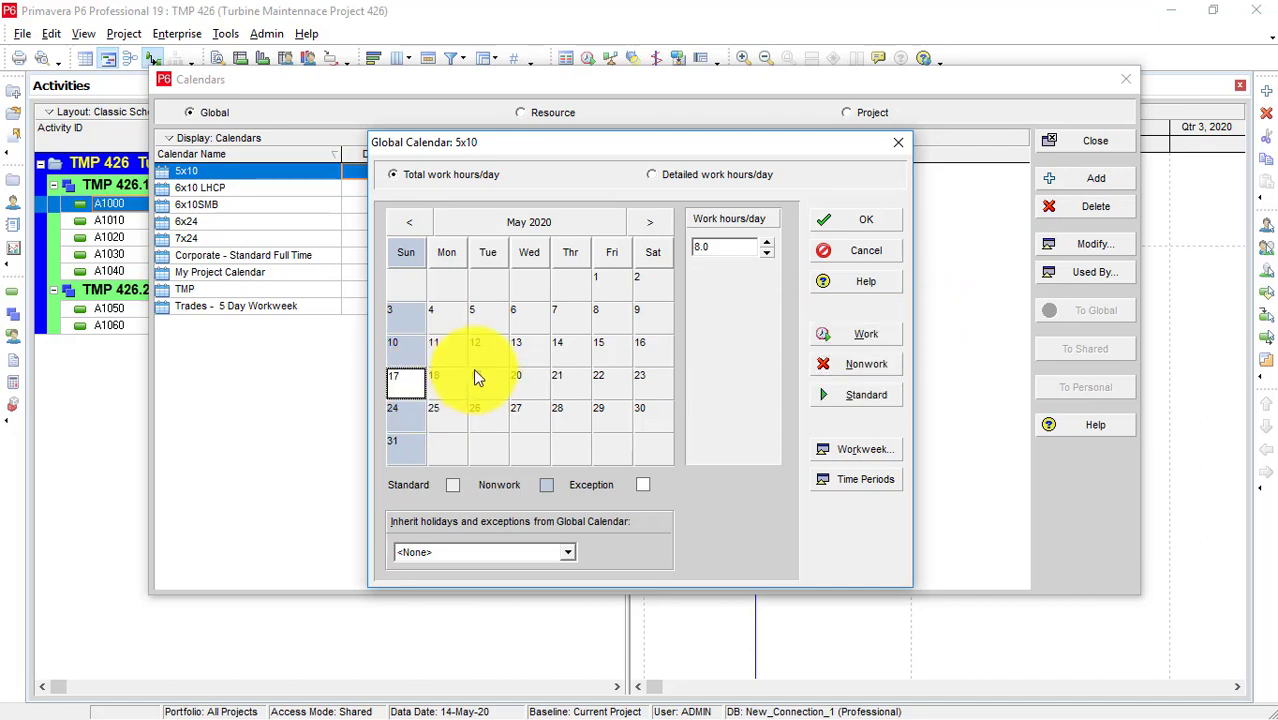
{"action": "left_click", "coordinate": [866, 365]}
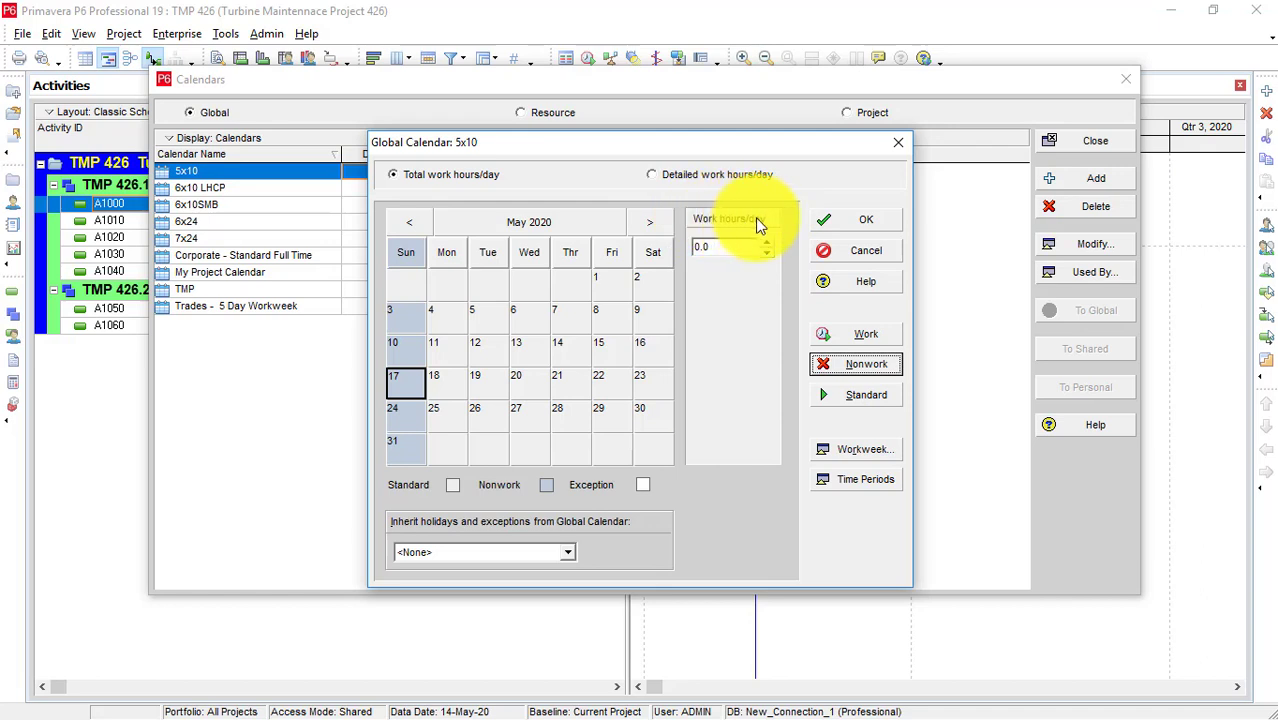
{"action": "left_click", "coordinate": [766, 243]}
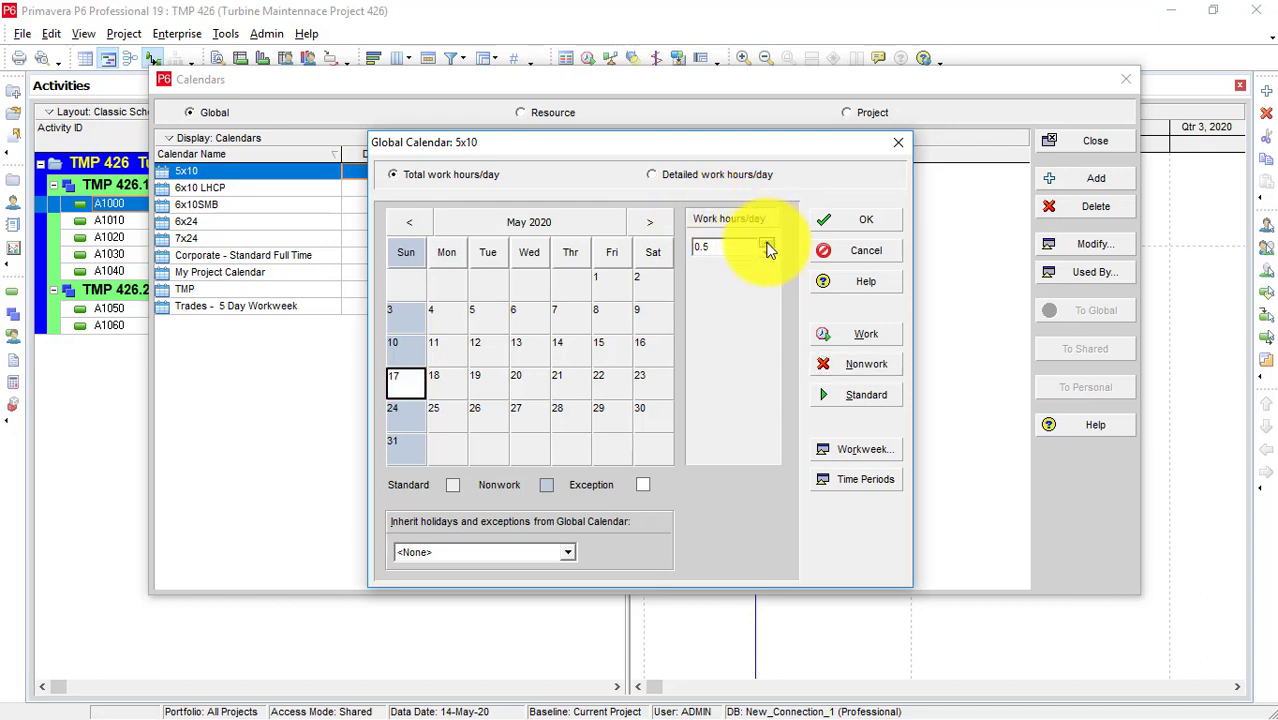
{"action": "left_click", "coordinate": [738, 246]}
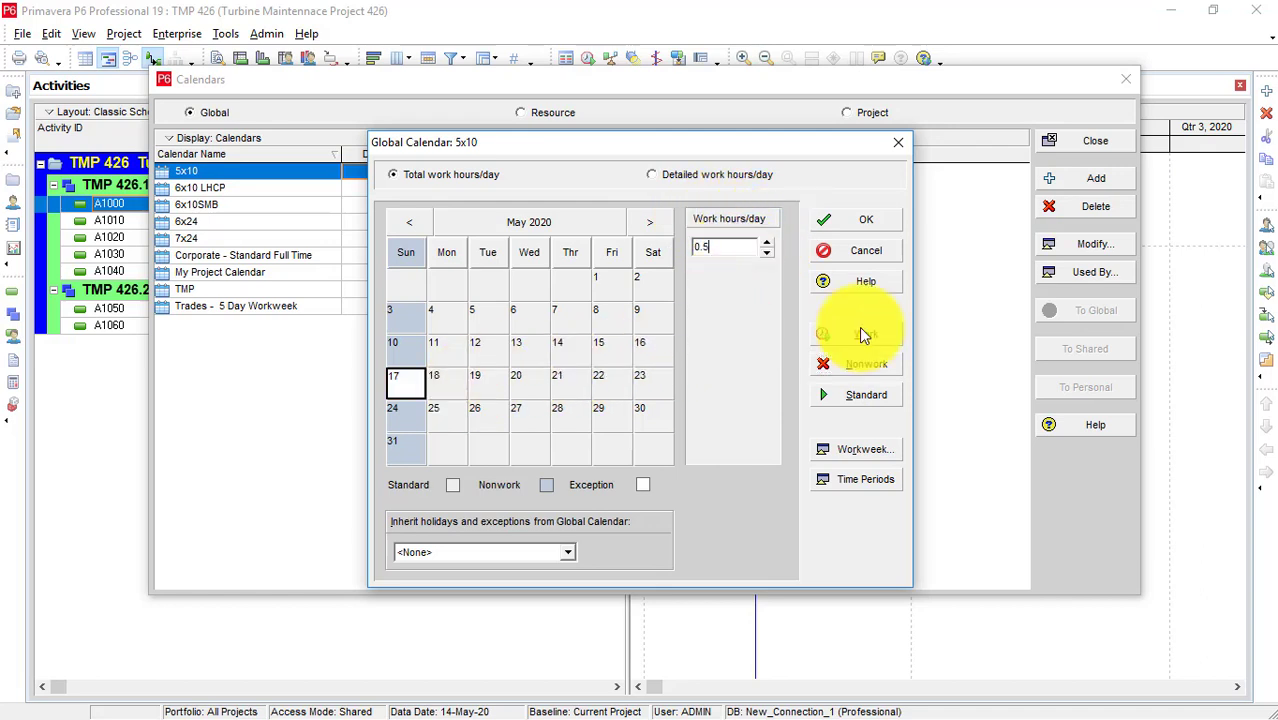
{"action": "left_click", "coordinate": [870, 368]}
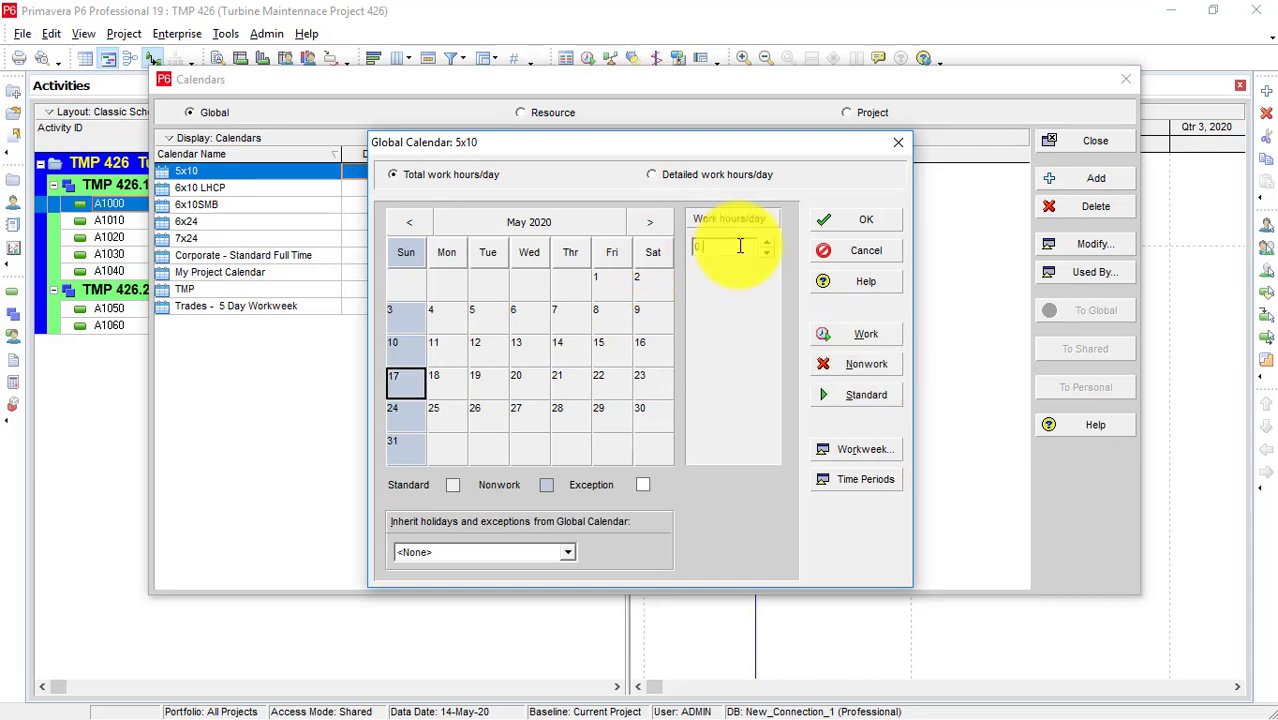
Step: Try 10.0 work hours for Sunday, May 17, 2020, and return the day to nonwork
{"action": "key", "text": "BackSpace"}
{"action": "type", "text": "10.0"}
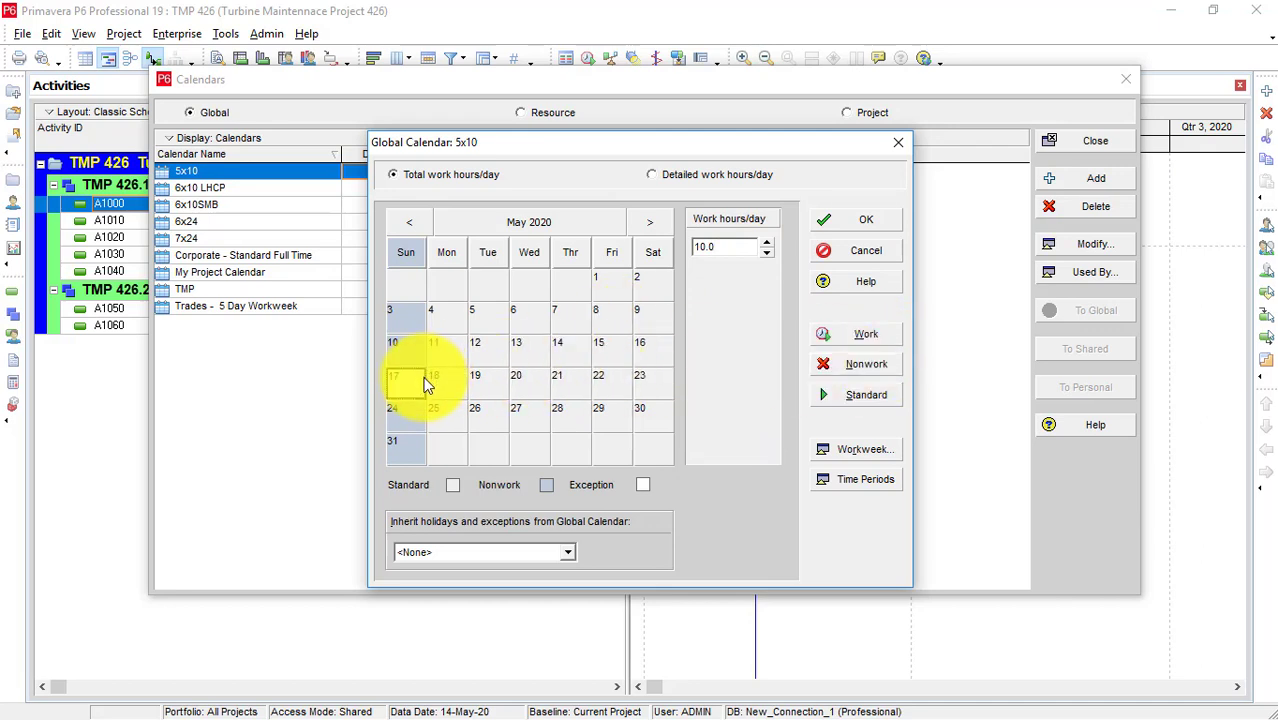
{"action": "left_click", "coordinate": [861, 363]}
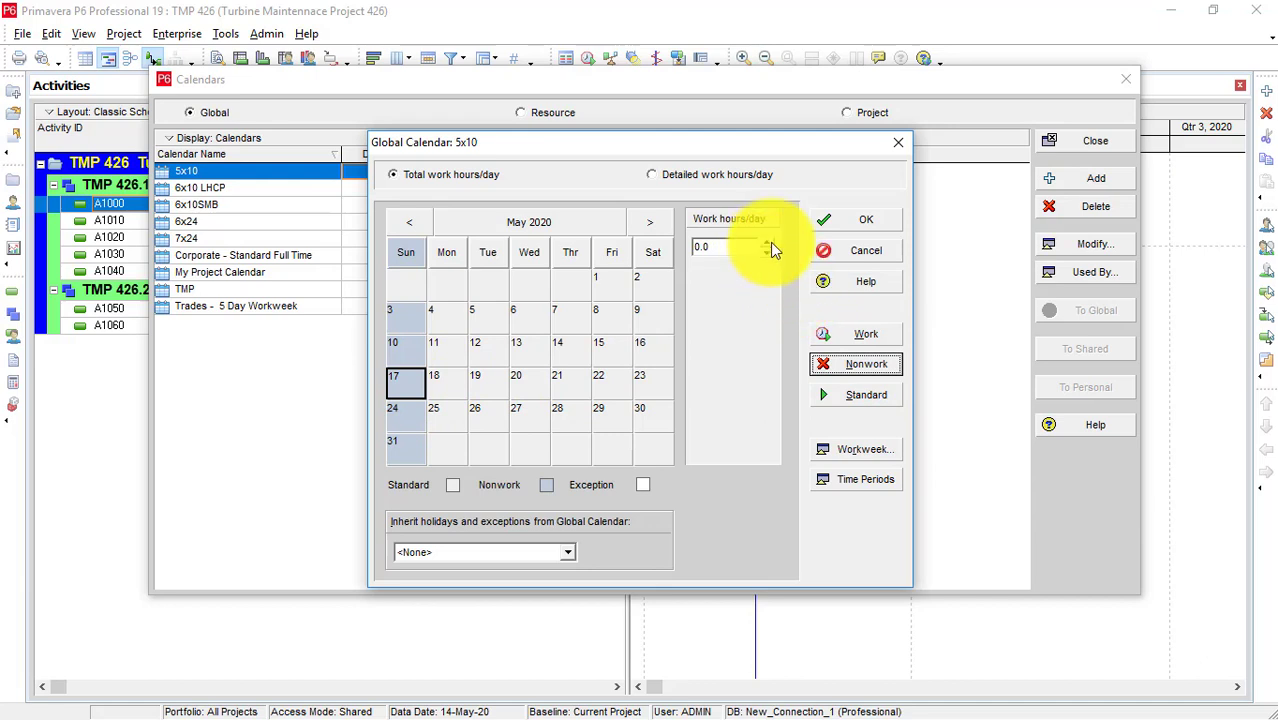
Step: Check the daily work hours of Saturdays May 23 and May 9, Friday May 22 and Thursday May 21, 2020
{"action": "left_click", "coordinate": [650, 383]}
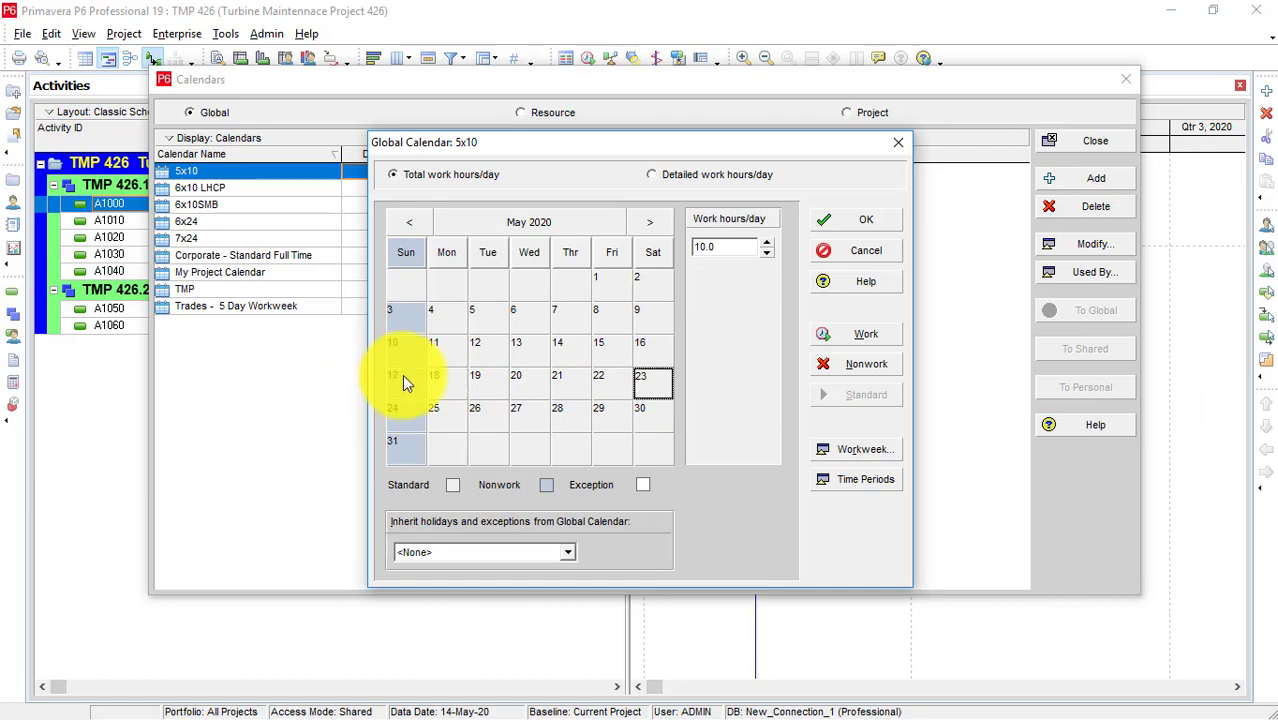
{"action": "key", "text": "Up"}
{"action": "key", "text": "Up"}
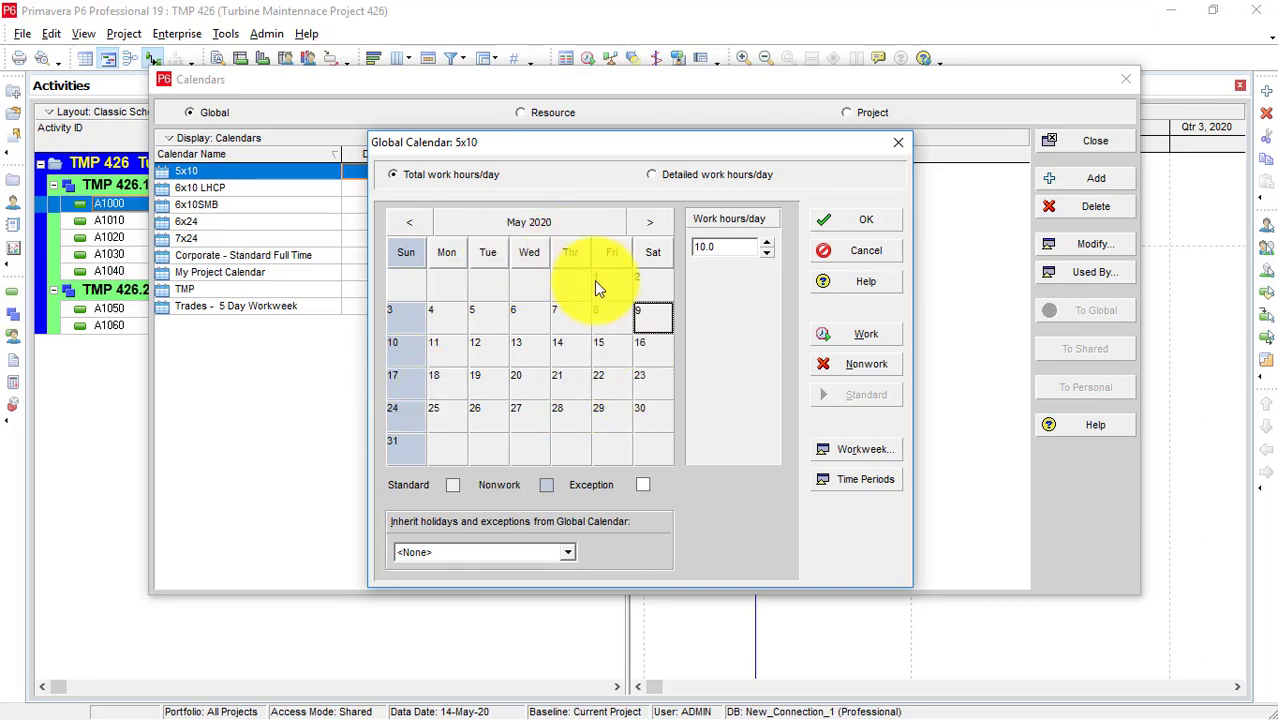
{"action": "left_click", "coordinate": [611, 380]}
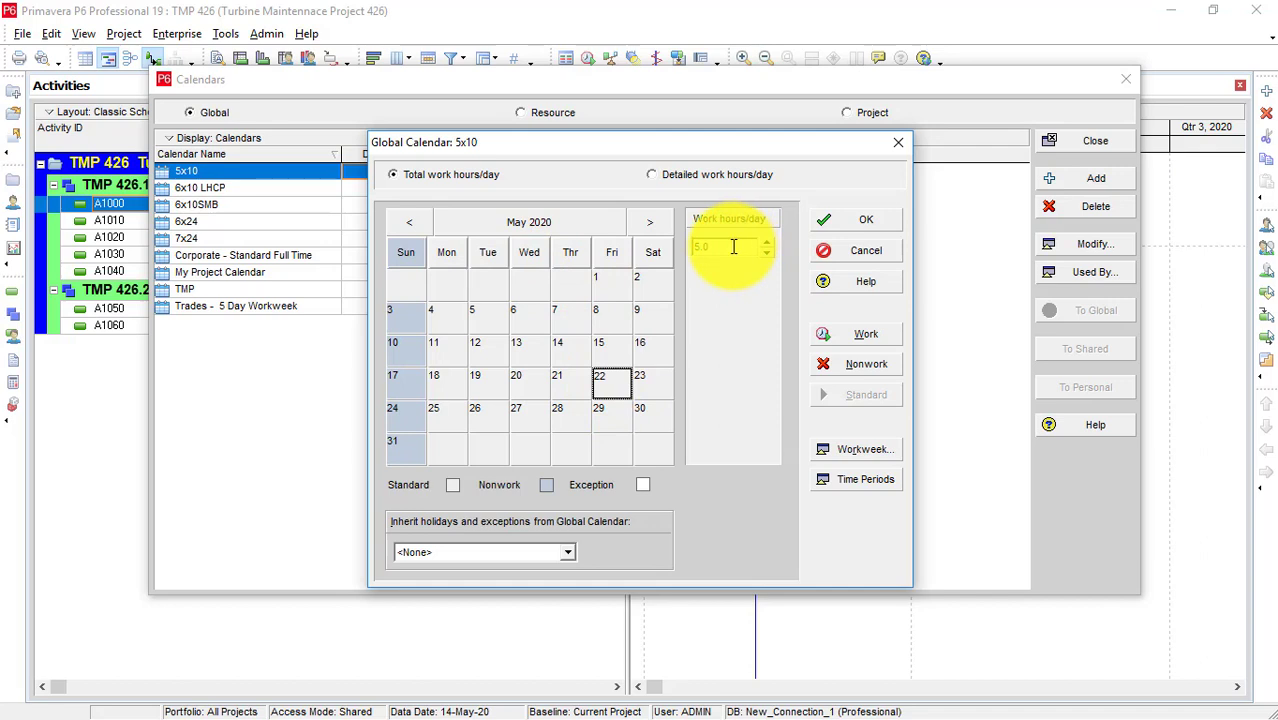
{"action": "left_click", "coordinate": [574, 385]}
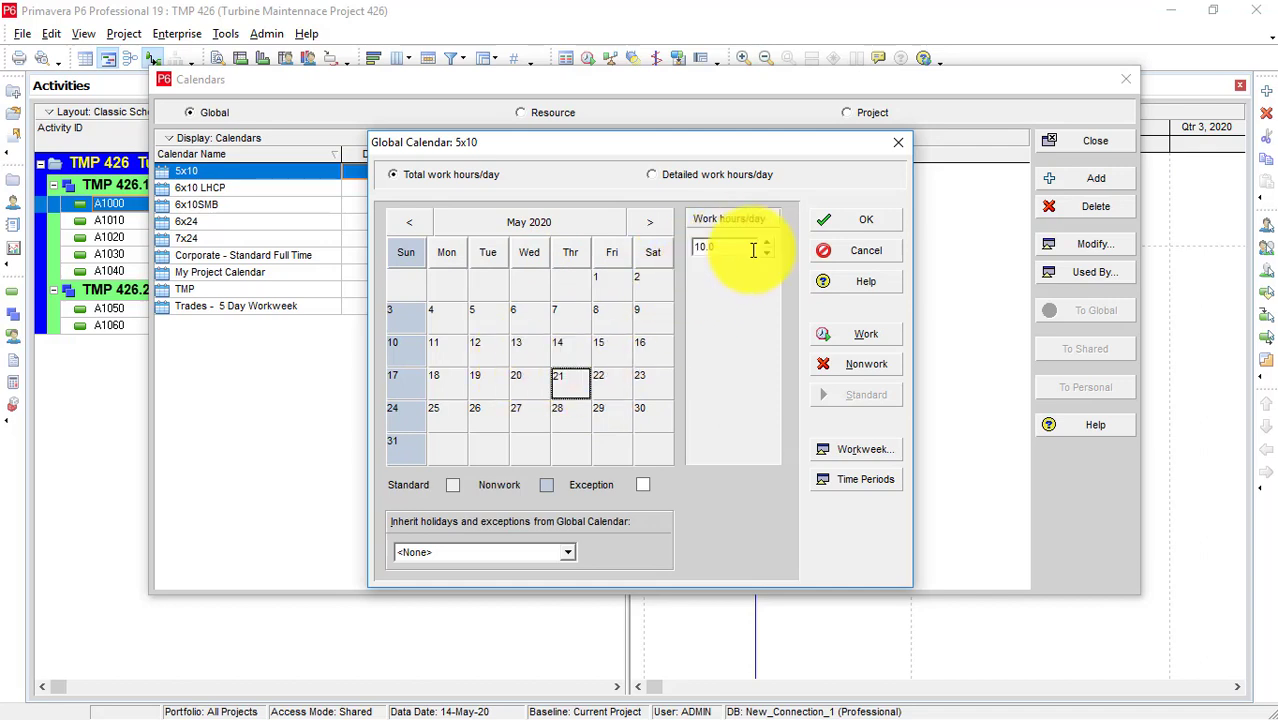
{"action": "left_click", "coordinate": [611, 375]}
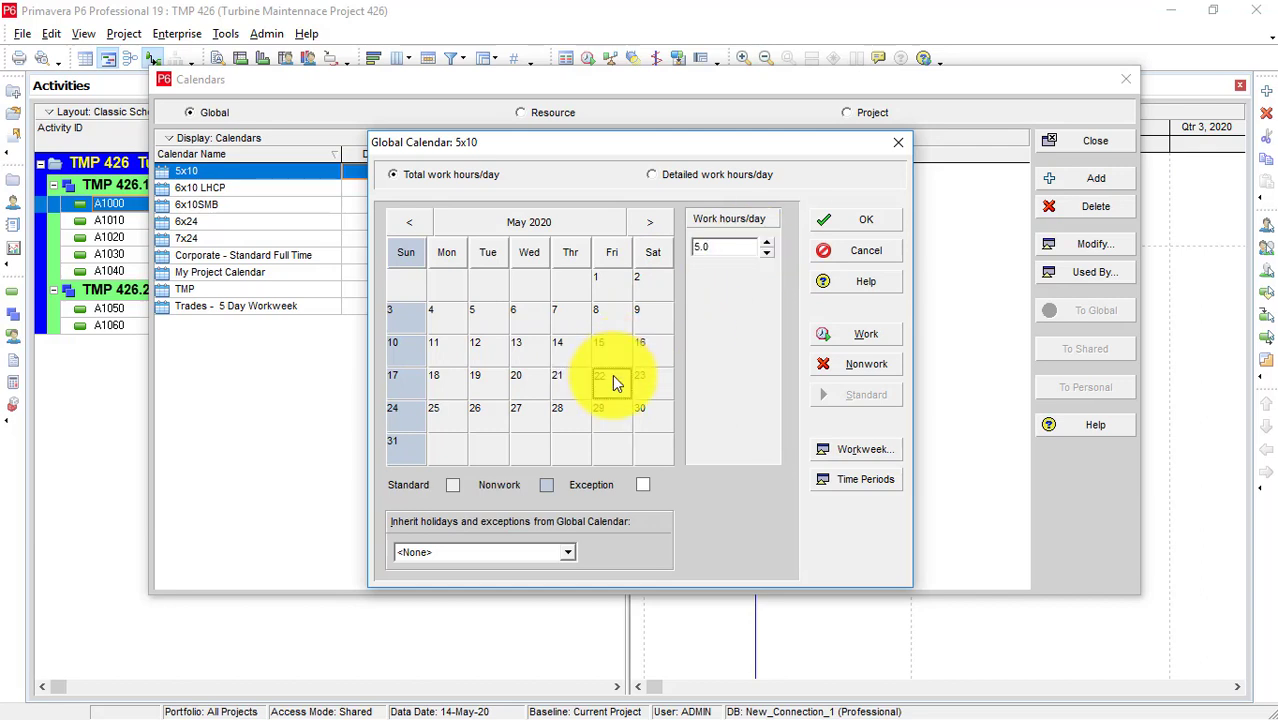
{"action": "left_click", "coordinate": [733, 245]}
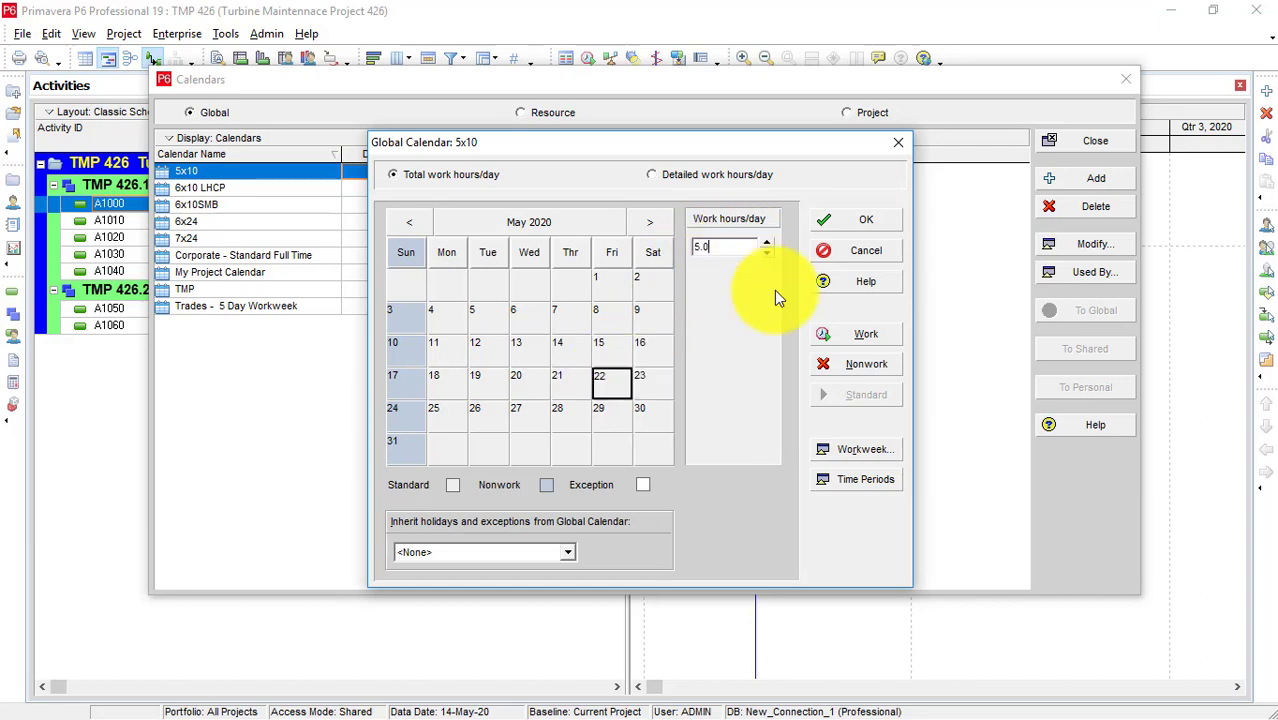
Step: Review the 5x10 calendar's standard weekly work hours, especially Friday's entry
{"action": "left_click", "coordinate": [873, 452]}
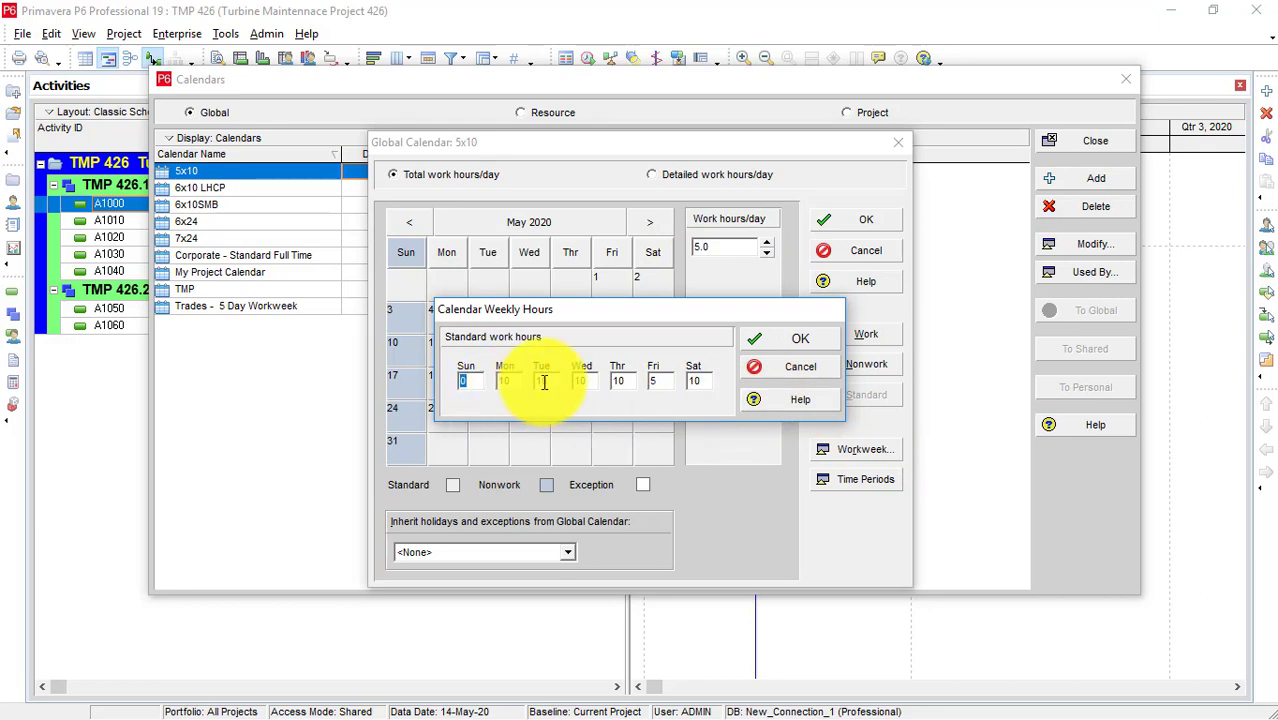
{"action": "left_click", "coordinate": [666, 380]}
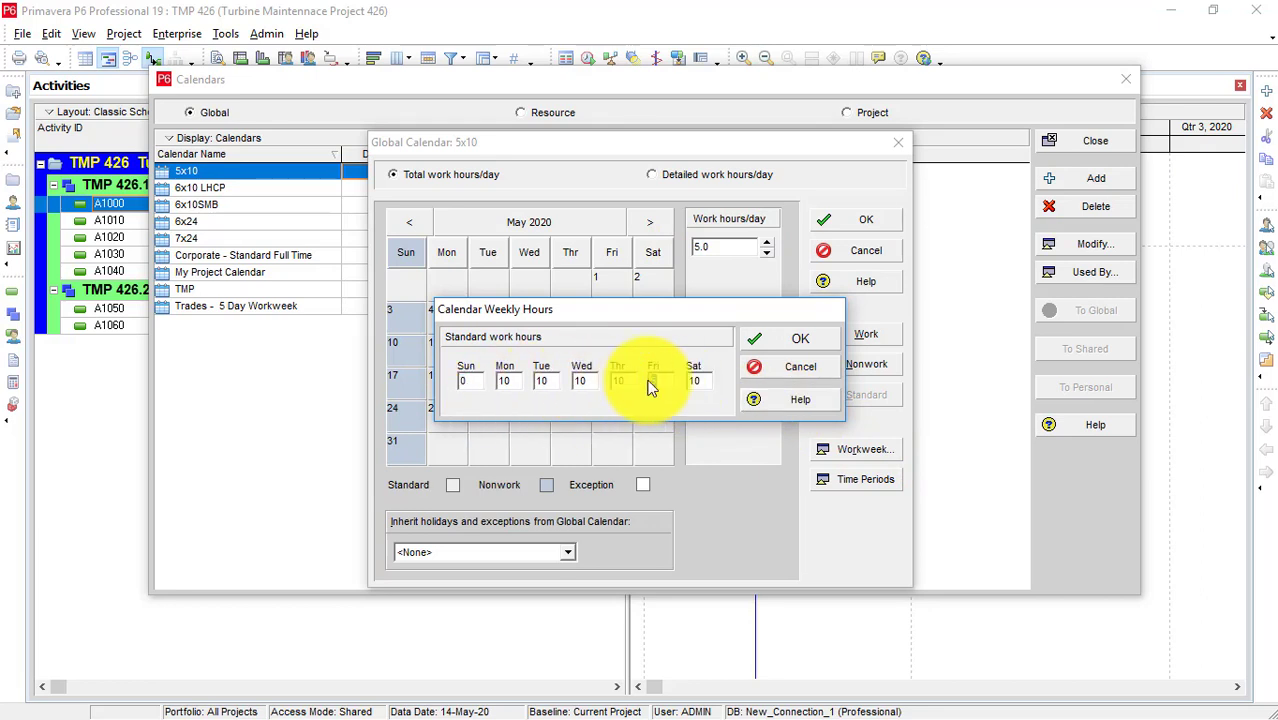
{"action": "left_click", "coordinate": [791, 338]}
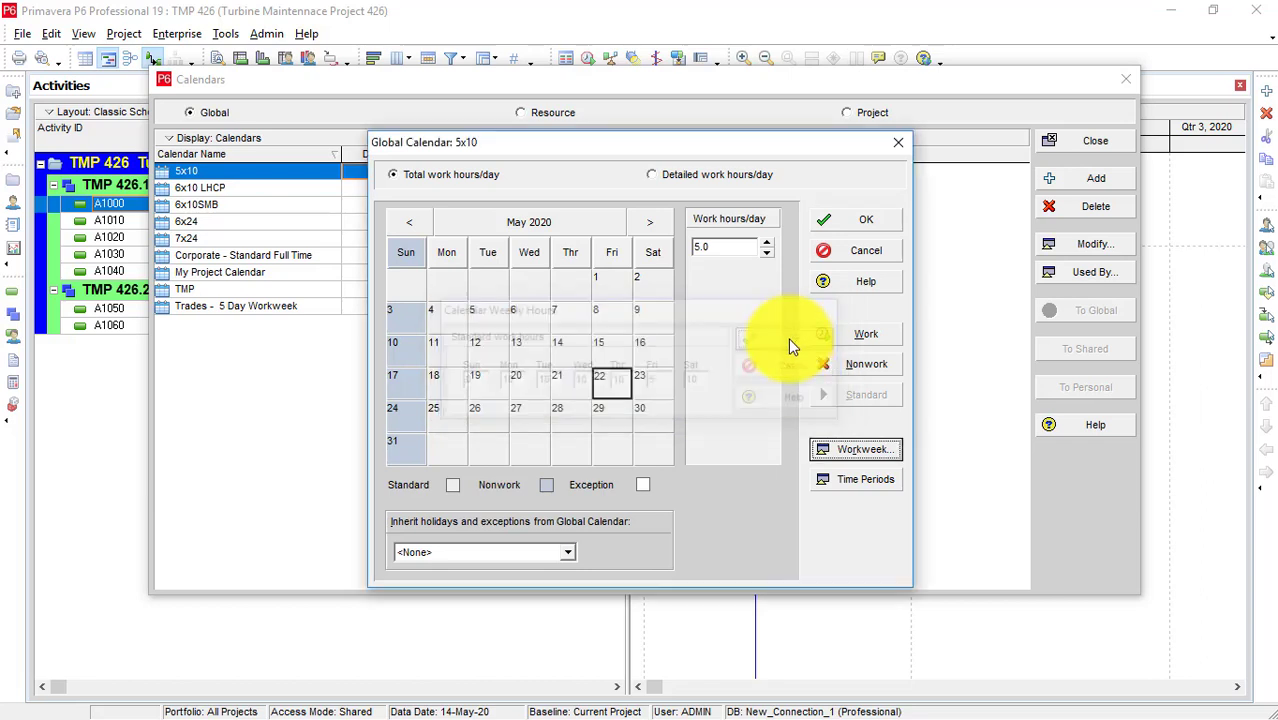
Step: Compare the daily work hours of Friday, May 22 with those of Saturday, May 23, 2020
{"action": "left_click", "coordinate": [614, 378]}
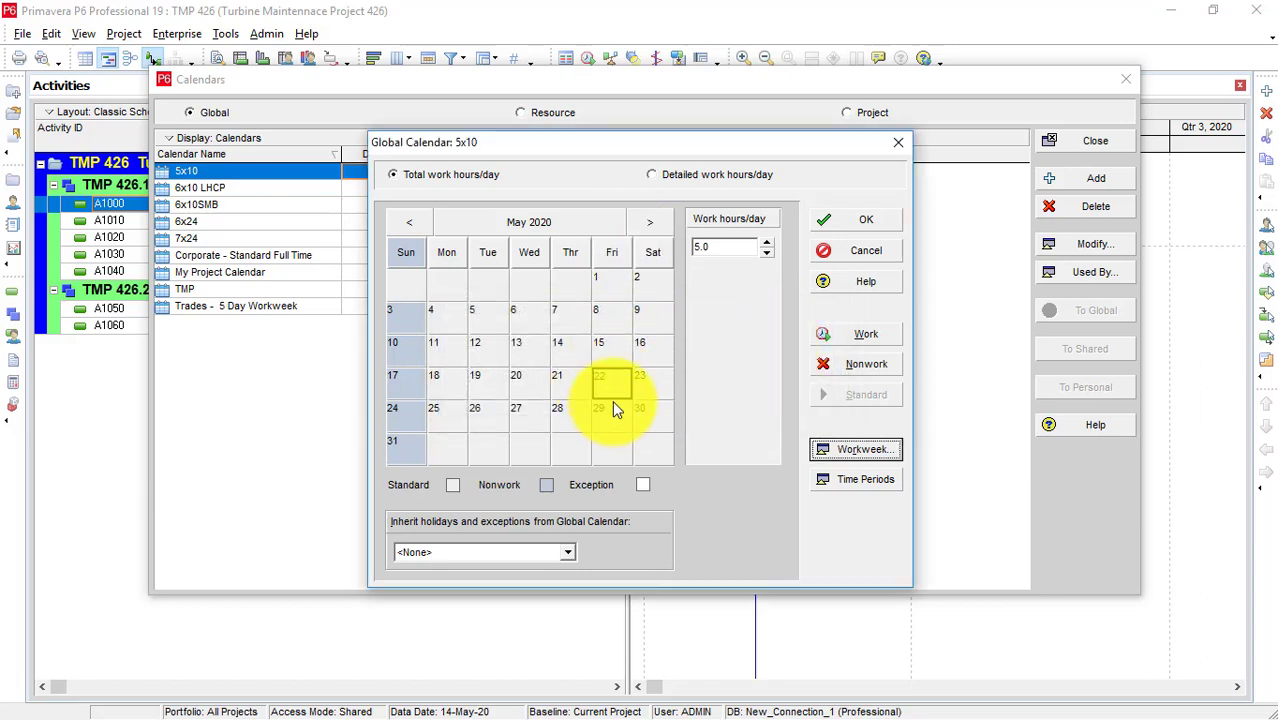
{"action": "double_click", "coordinate": [725, 246]}
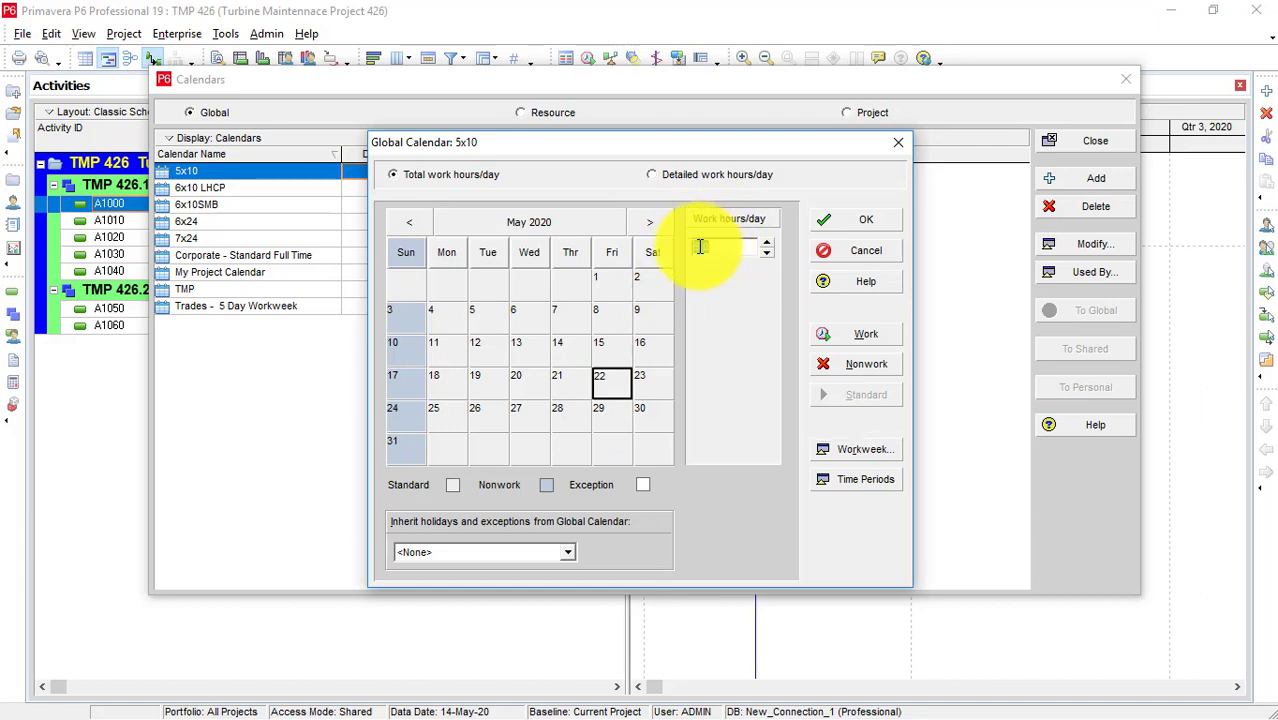
{"action": "left_click", "coordinate": [720, 246]}
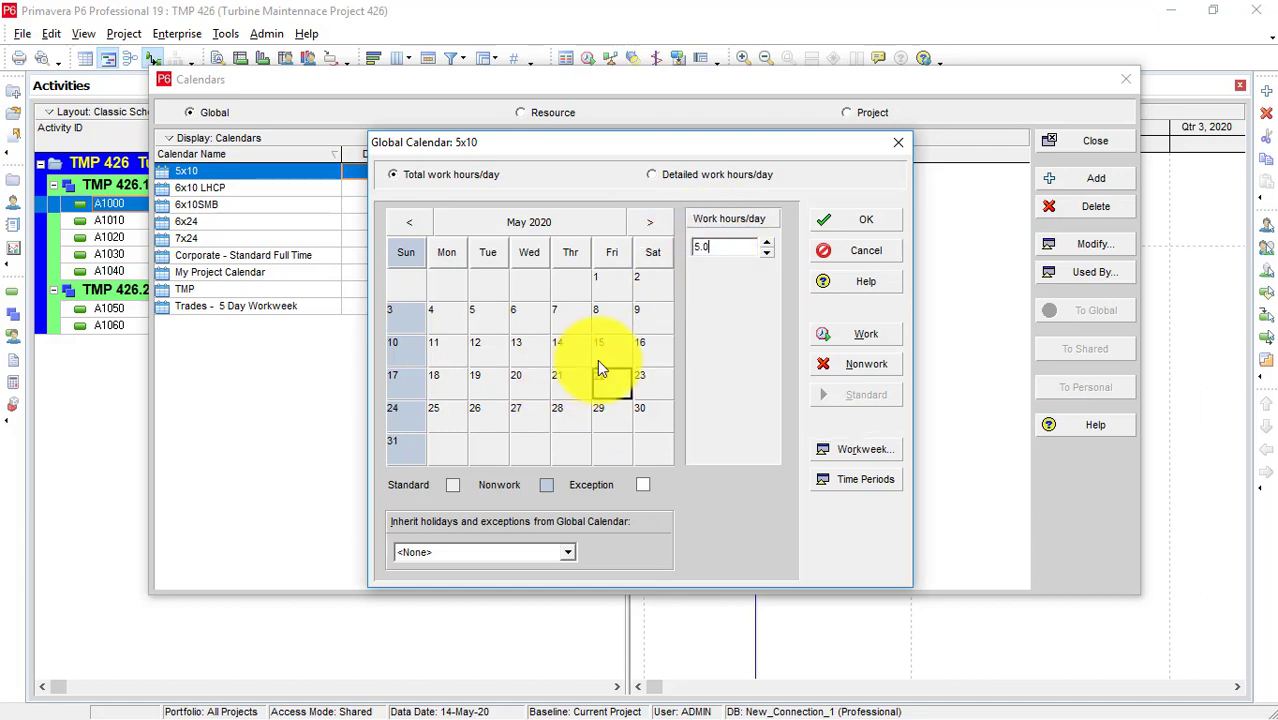
{"action": "left_click", "coordinate": [650, 378]}
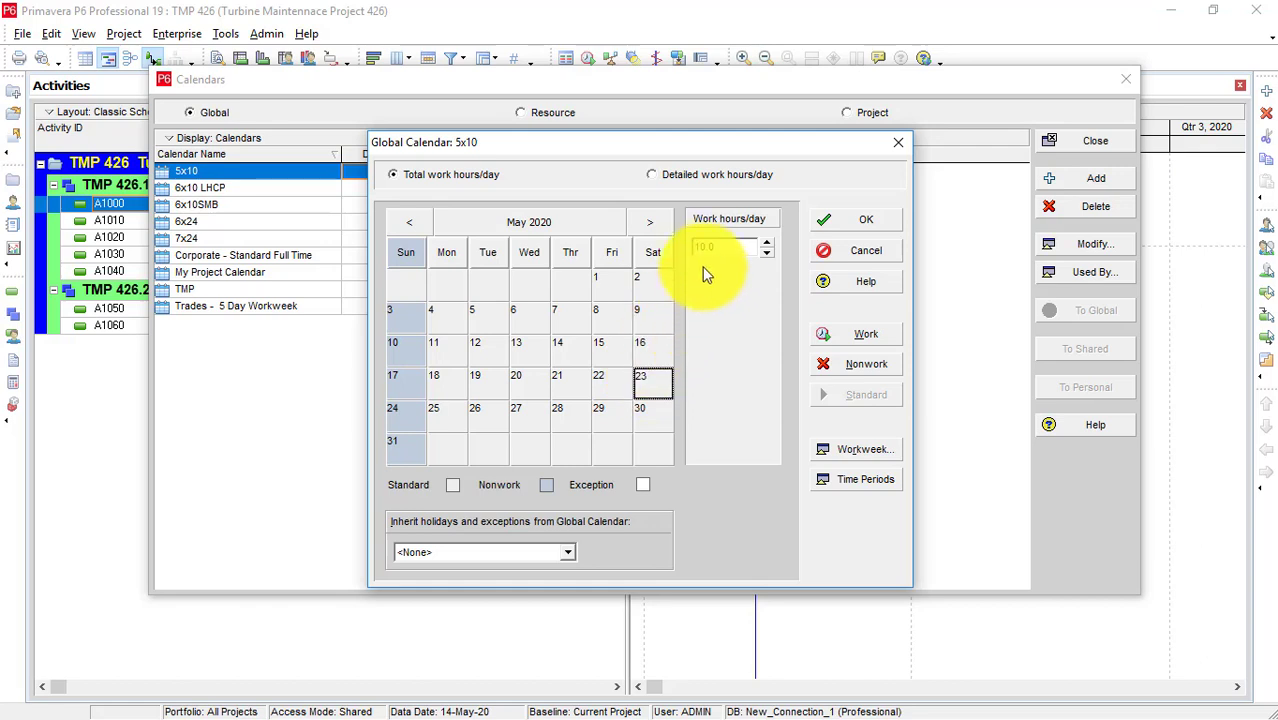
{"action": "left_click", "coordinate": [732, 250]}
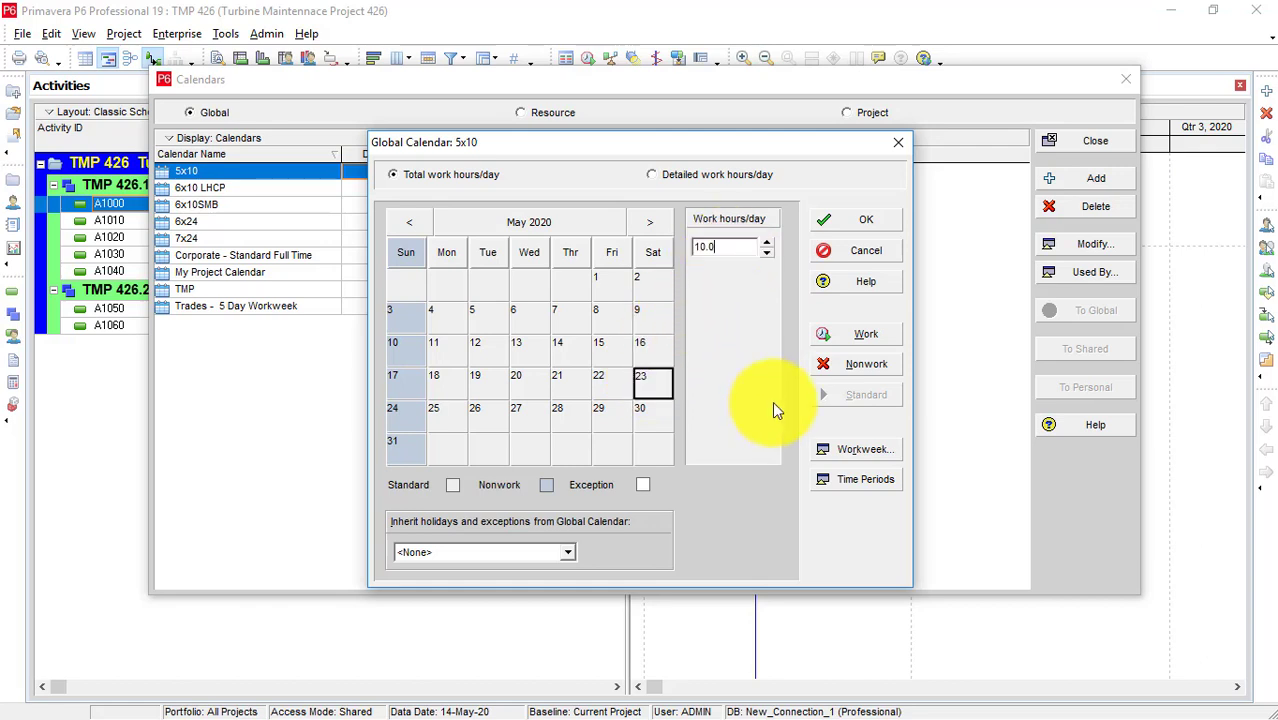